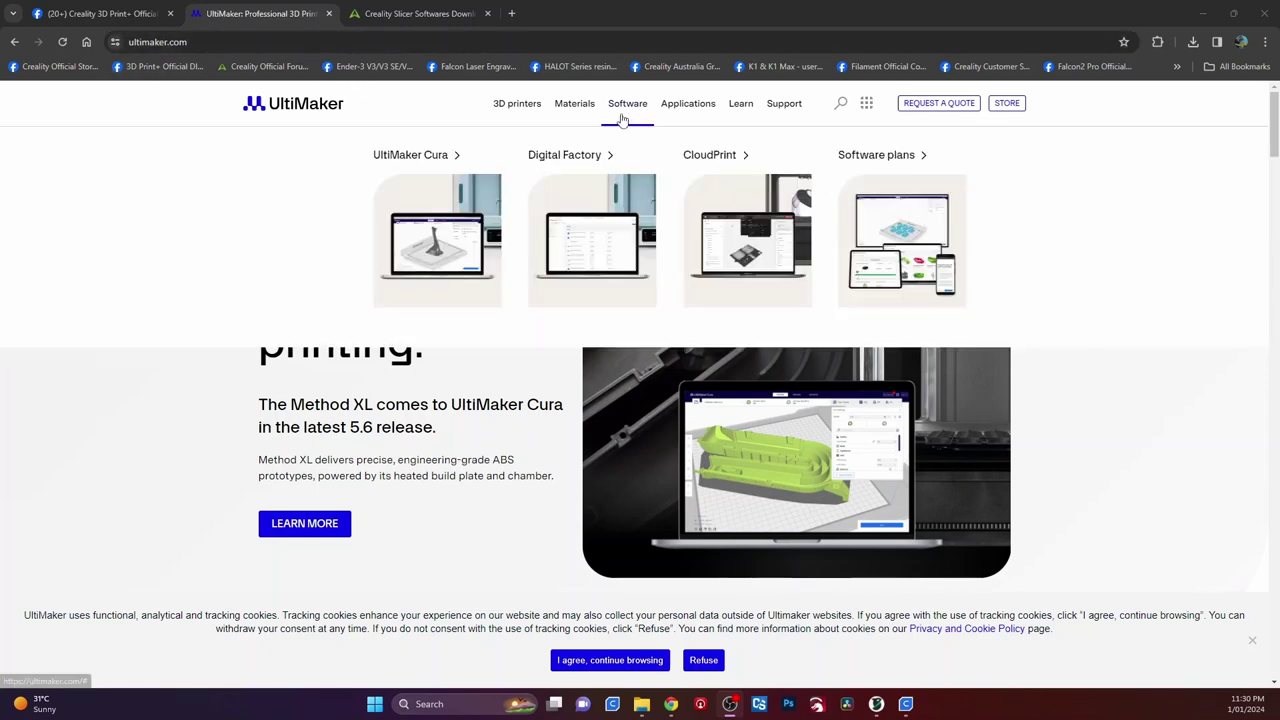
# Go to the UltiMaker Cura product page from the site's Software menu.
pyautogui.moveTo(620, 106)
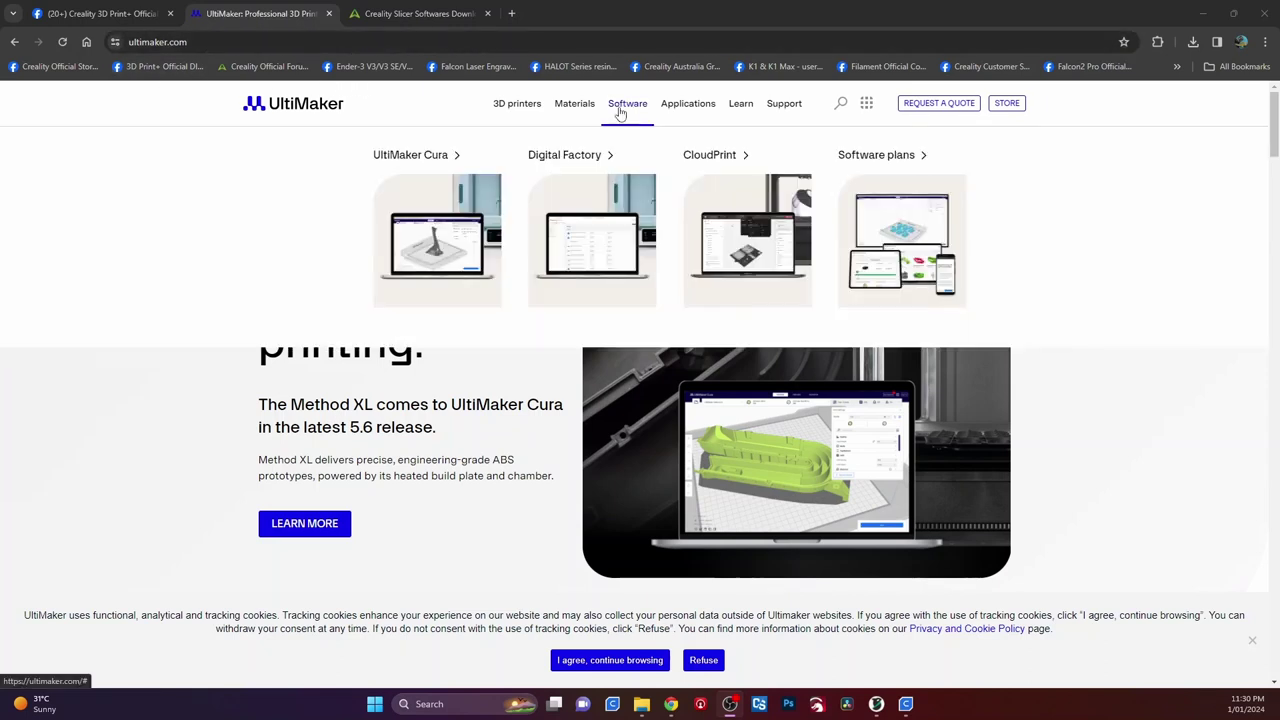
pyautogui.moveTo(567, 145)
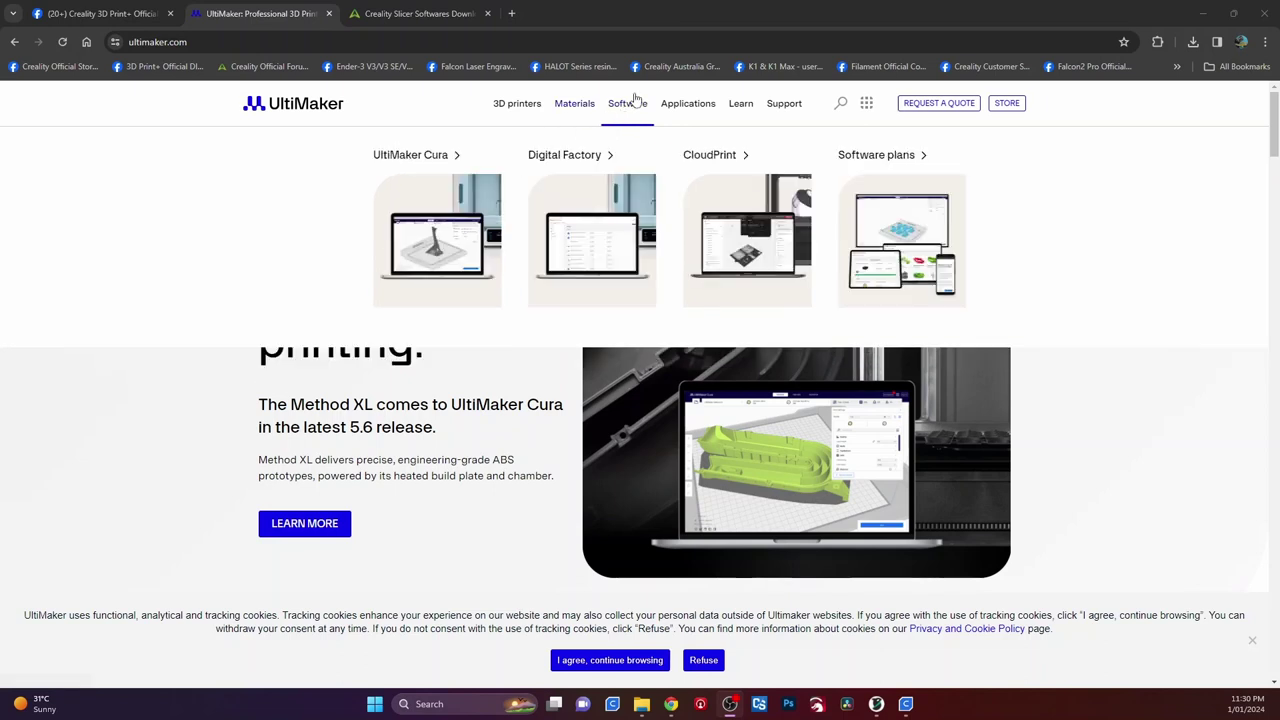
pyautogui.click(585, 108)
pyautogui.moveTo(640, 106)
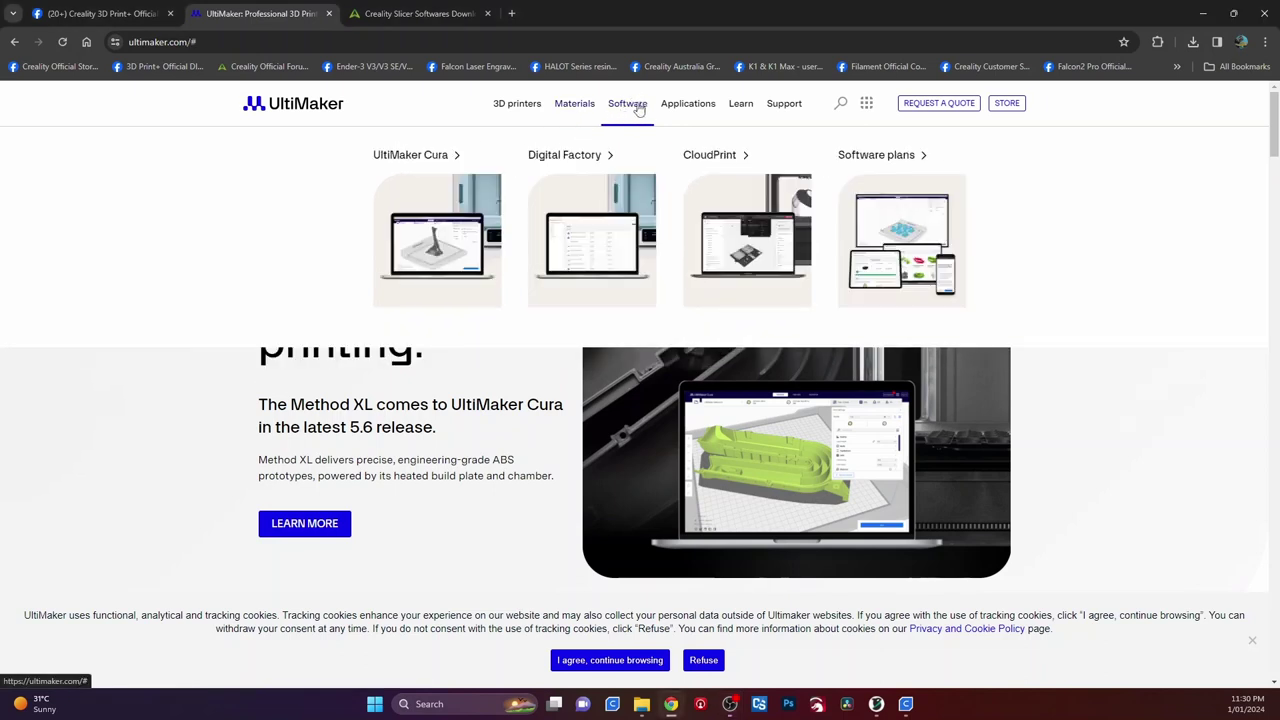
pyautogui.click(425, 162)
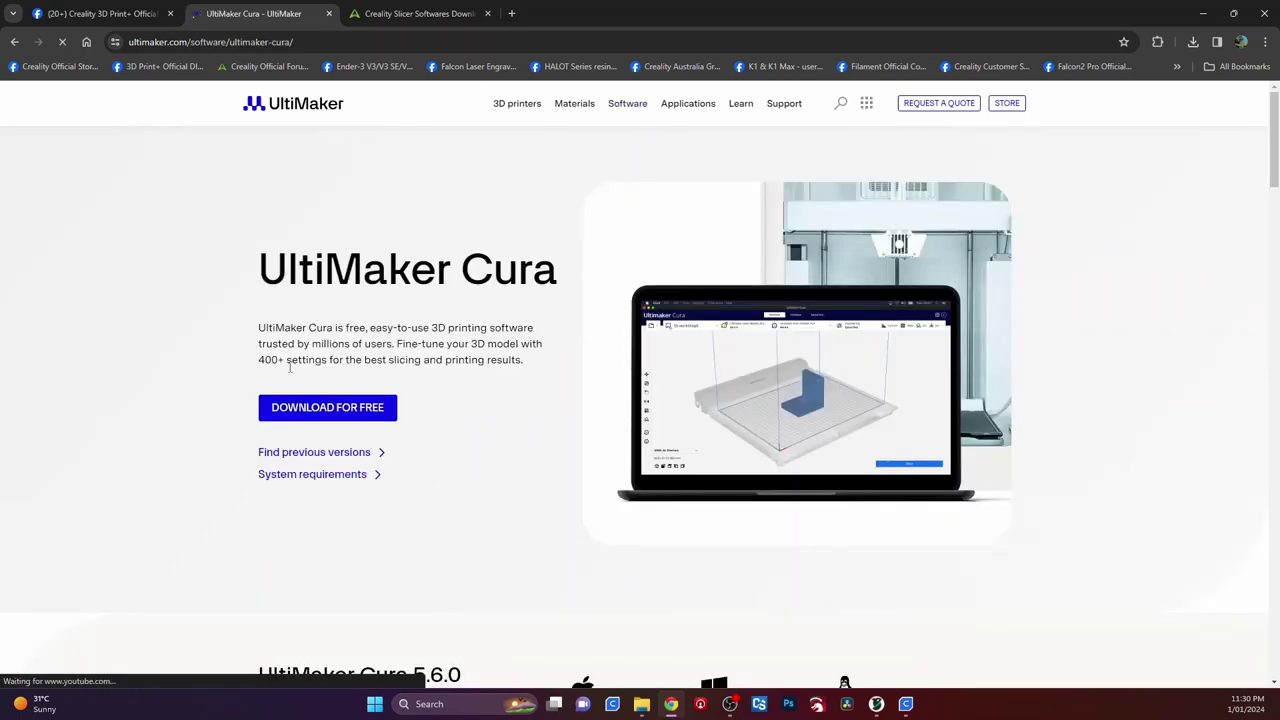
# Download the Cura 5.6.0 Win64.exe installer, then minimise Chrome to reveal Cura.
pyautogui.click(318, 410)
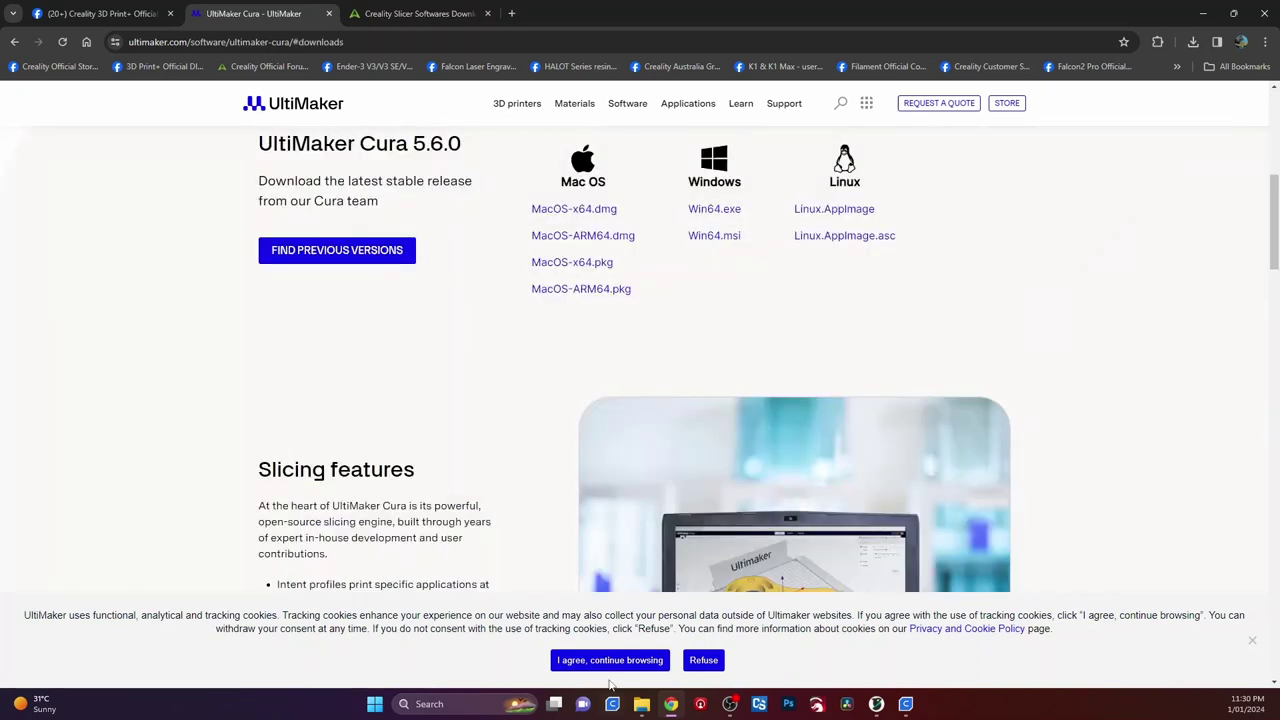
pyautogui.click(640, 663)
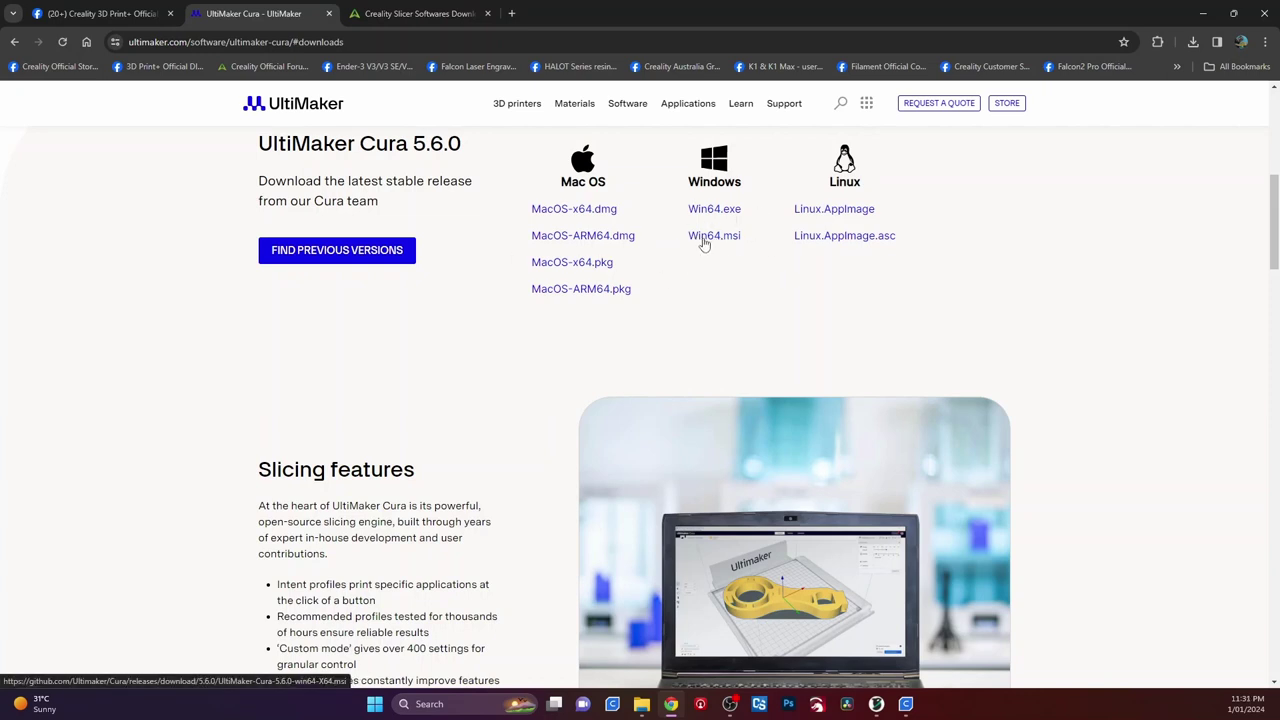
pyautogui.click(721, 210)
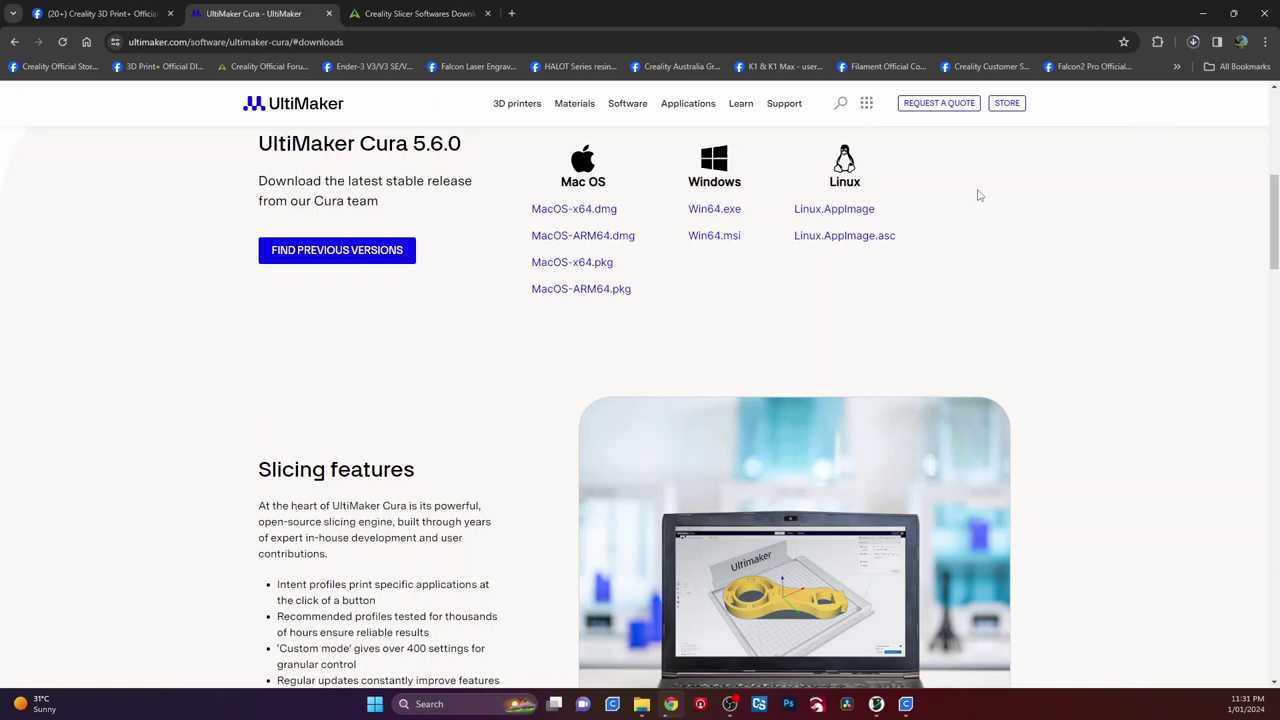
pyautogui.click(670, 704)
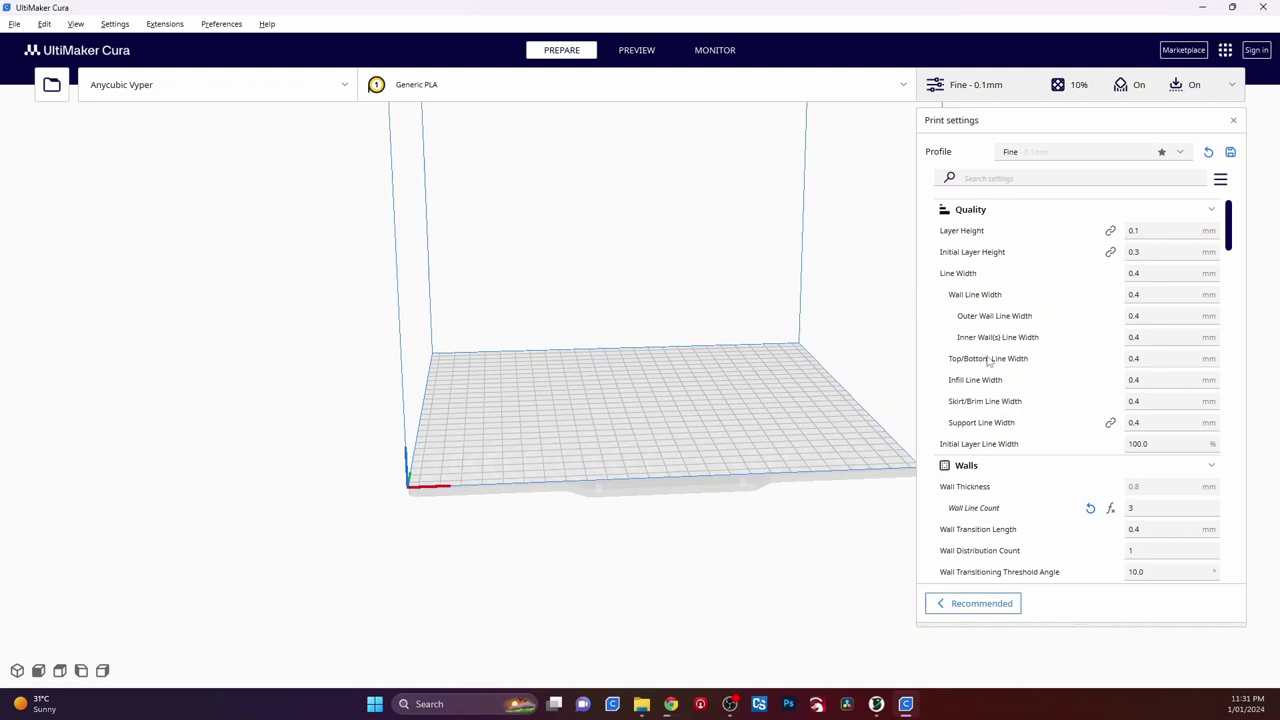
# Set Build Plate Adhesion Type to None in the print settings.
pyautogui.scroll(-15, 988, 365)
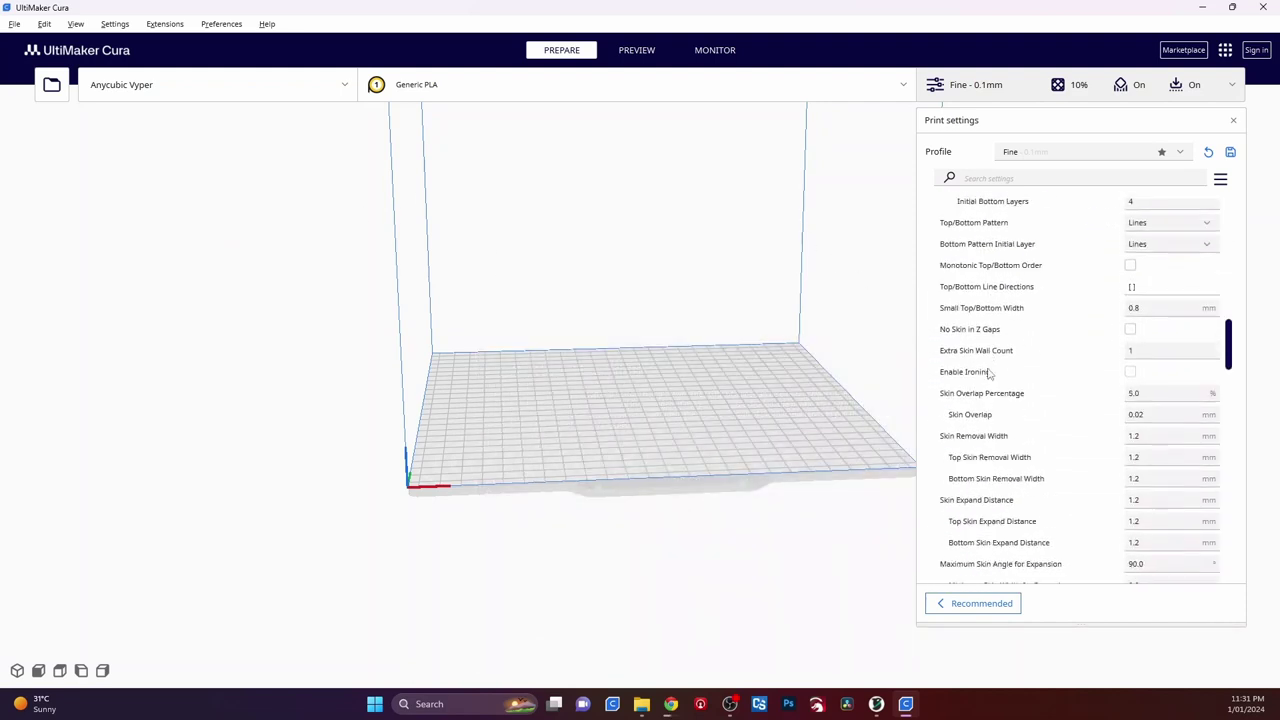
pyautogui.scroll(-15, 988, 373)
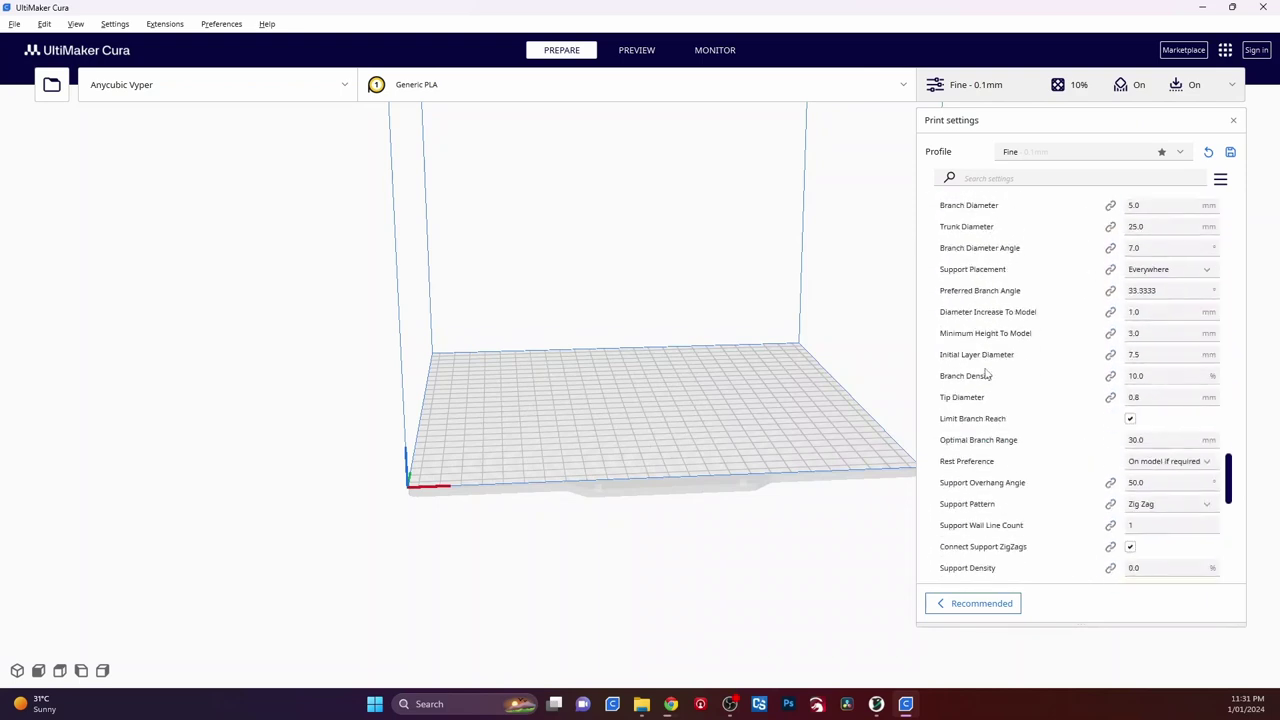
pyautogui.scroll(-12, 988, 374)
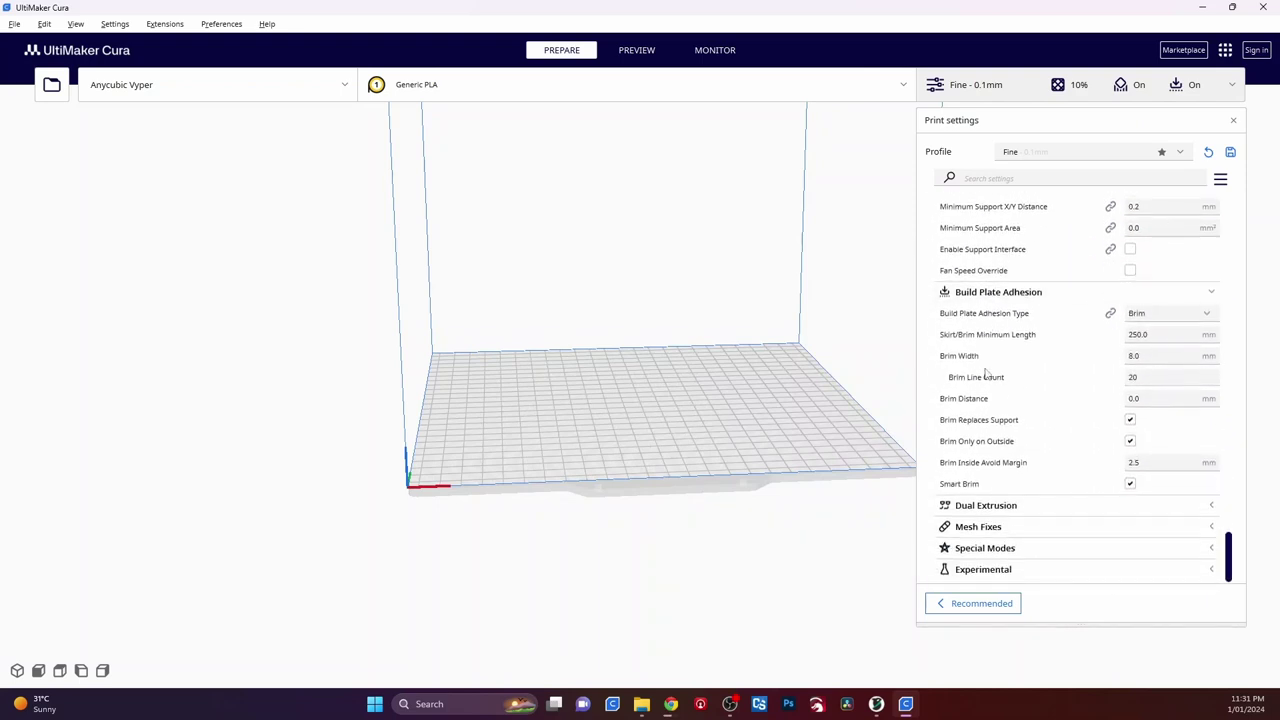
pyautogui.scroll(4, 1025, 363)
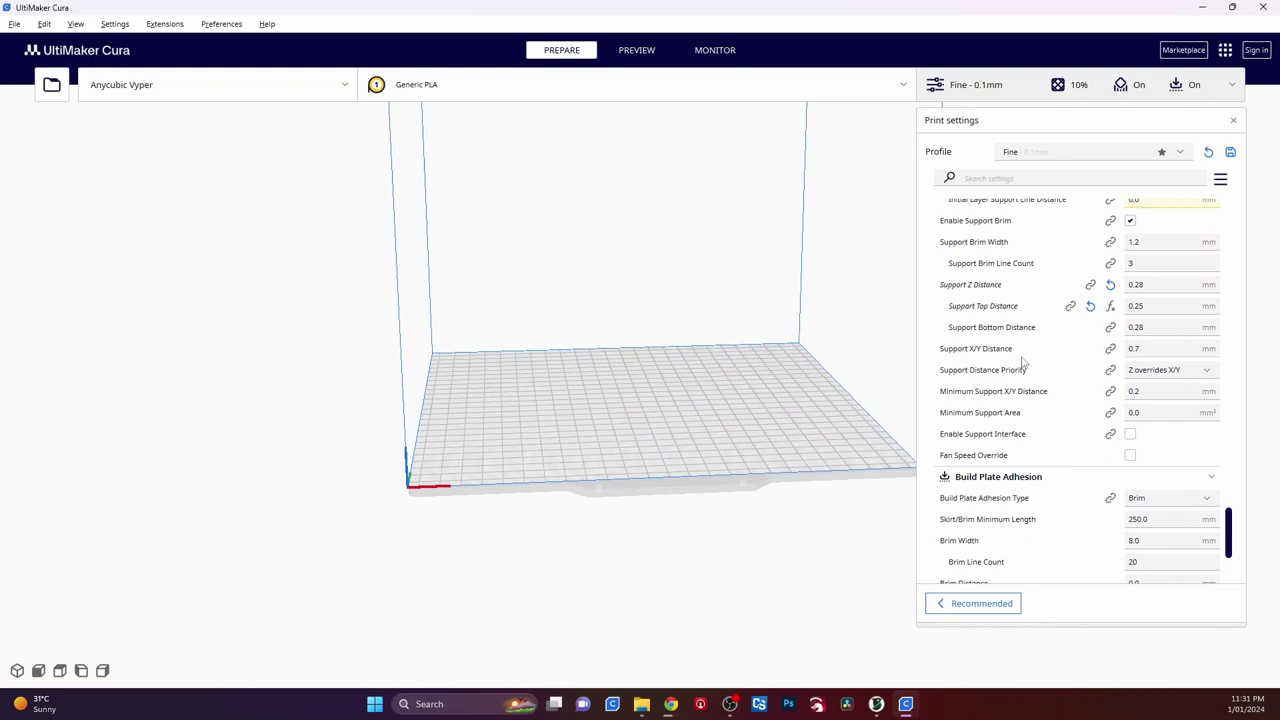
pyautogui.scroll(-4, 1025, 363)
pyautogui.click(1160, 316)
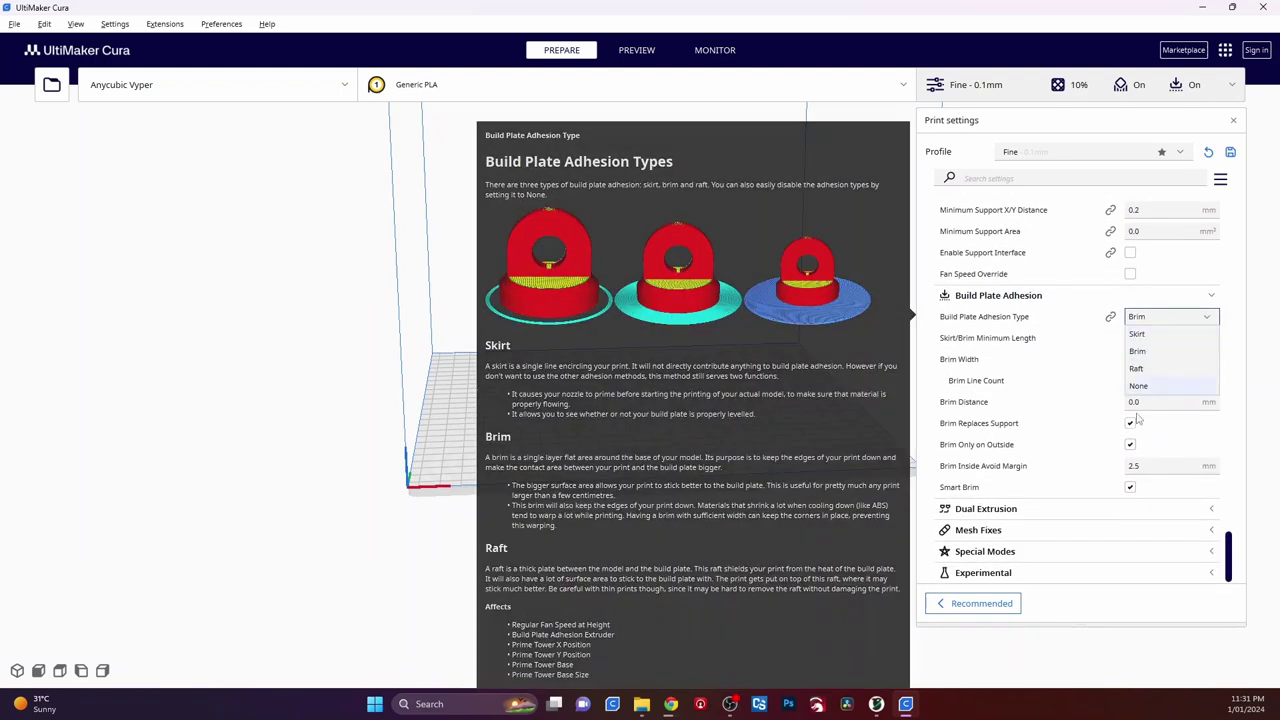
pyautogui.click(1138, 385)
# Untick Generate Support to turn off supports.
pyautogui.scroll(6, 1042, 338)
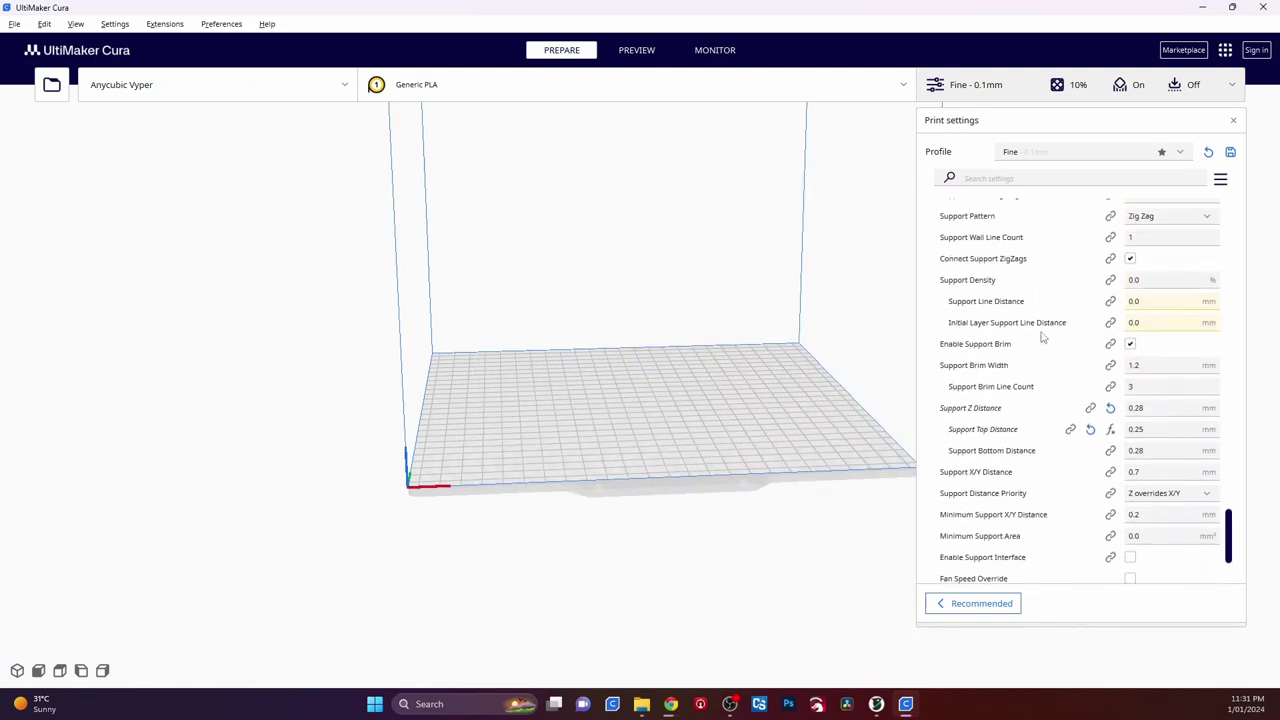
pyautogui.scroll(5, 1042, 338)
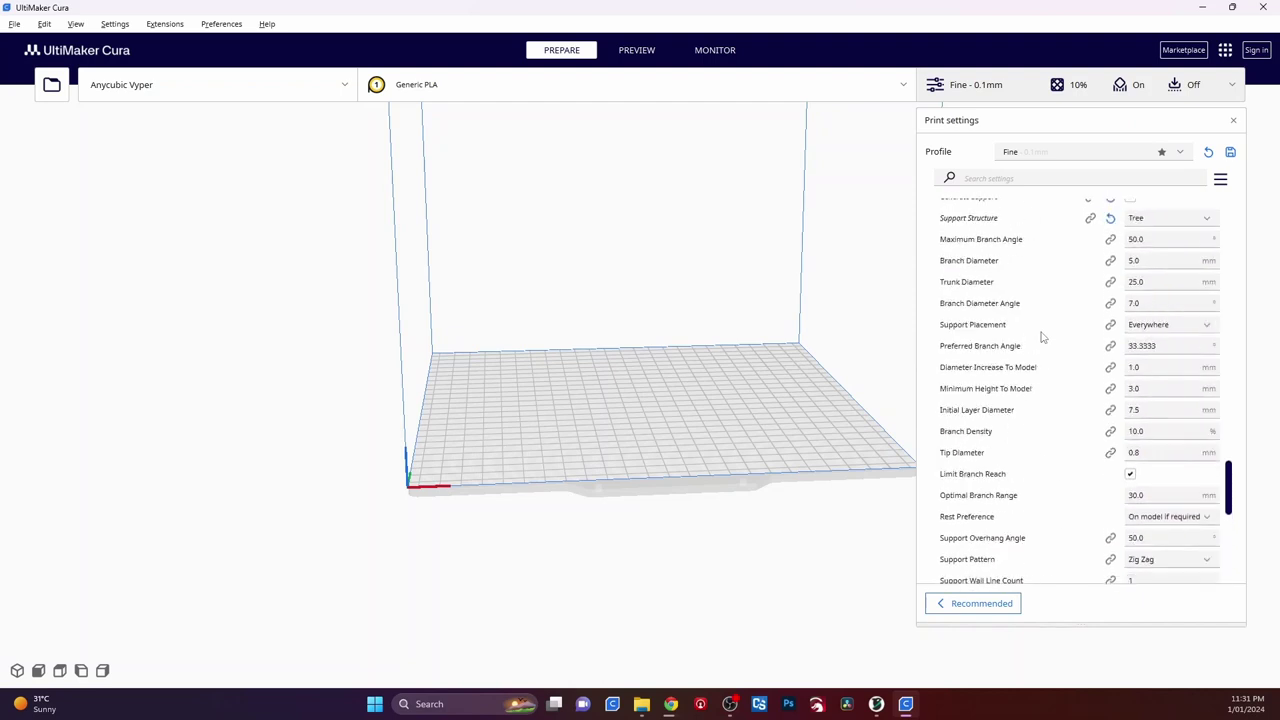
pyautogui.scroll(3, 1042, 338)
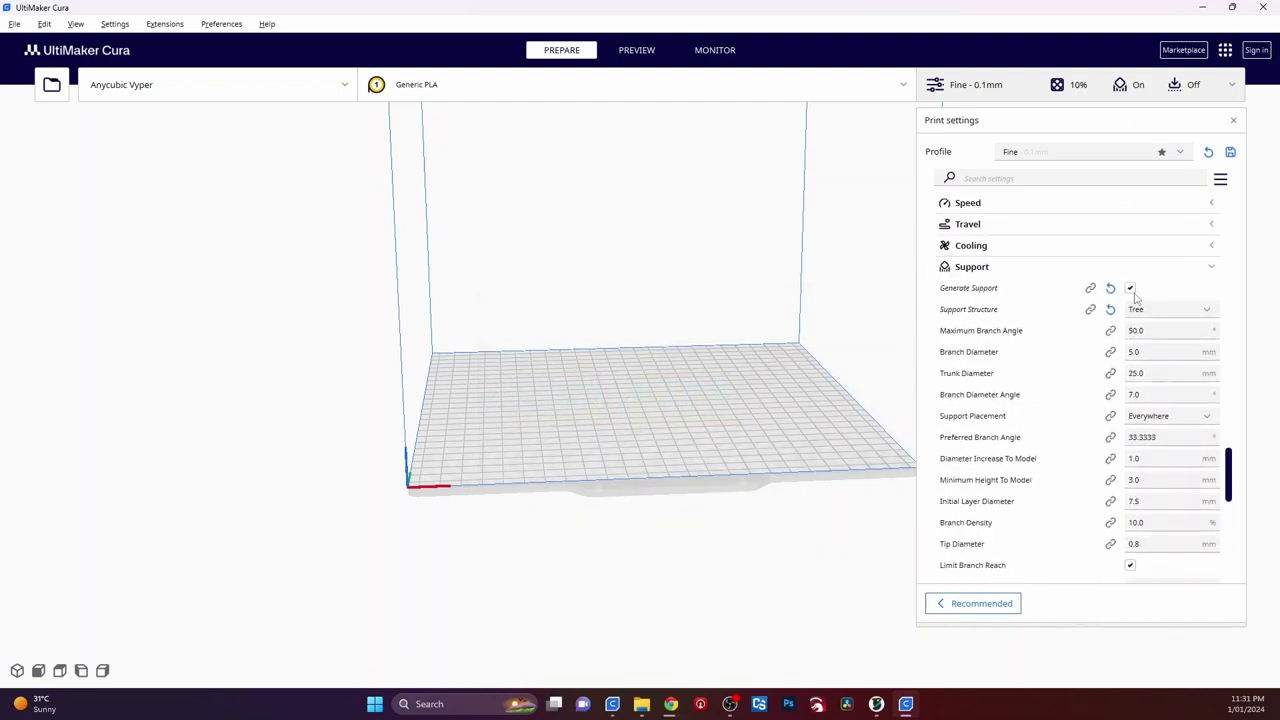
pyautogui.click(1131, 288)
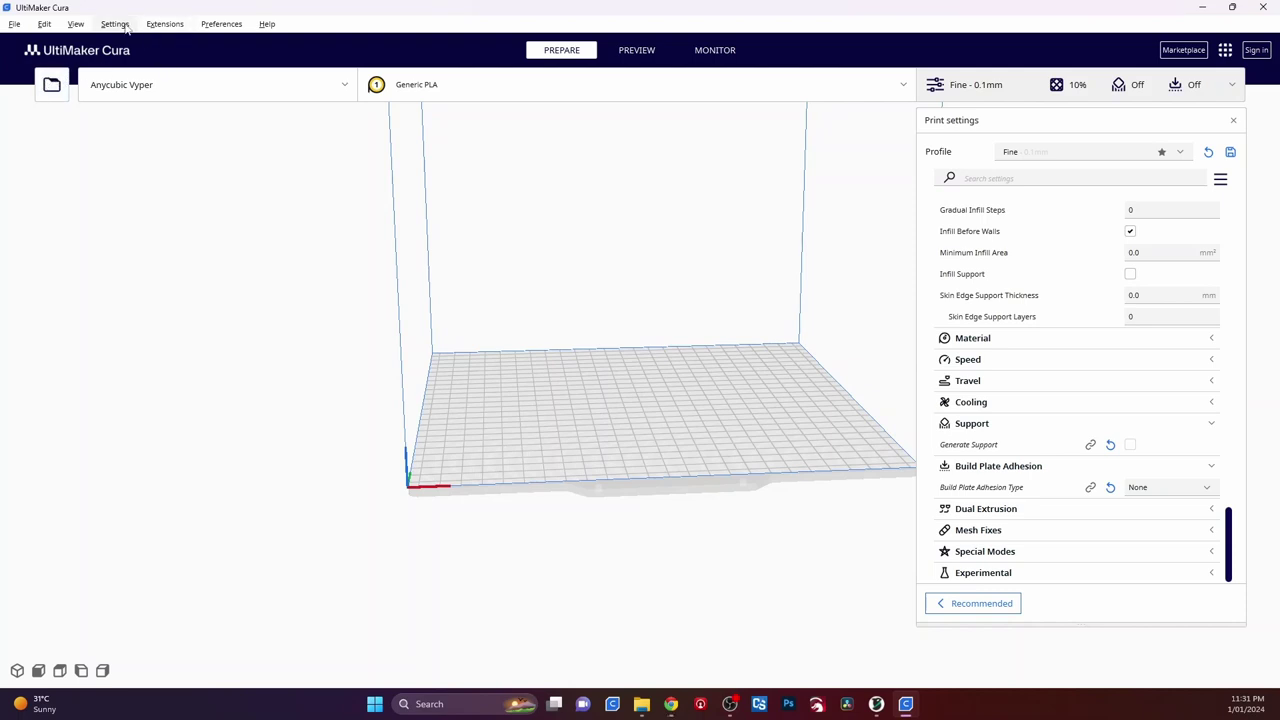
# Load the preset PLA temperature tower from the Auto Towers extension.
pyautogui.click(163, 24)
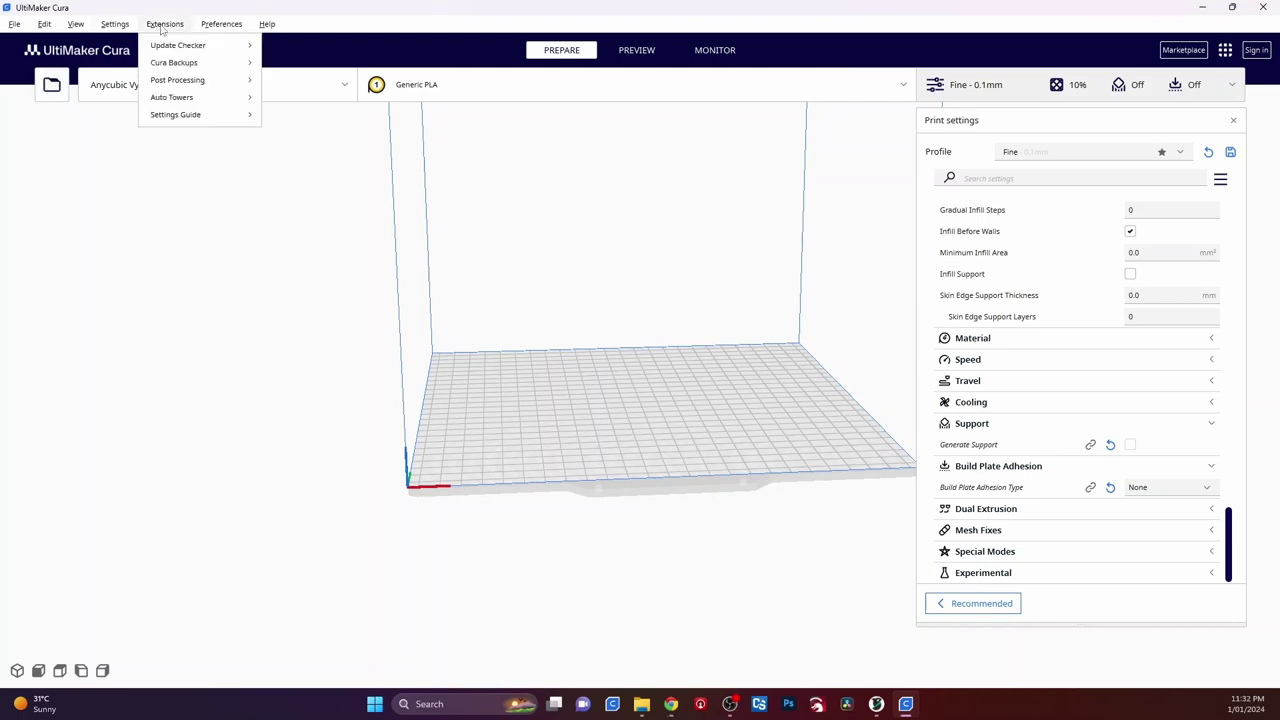
pyautogui.moveTo(163, 100)
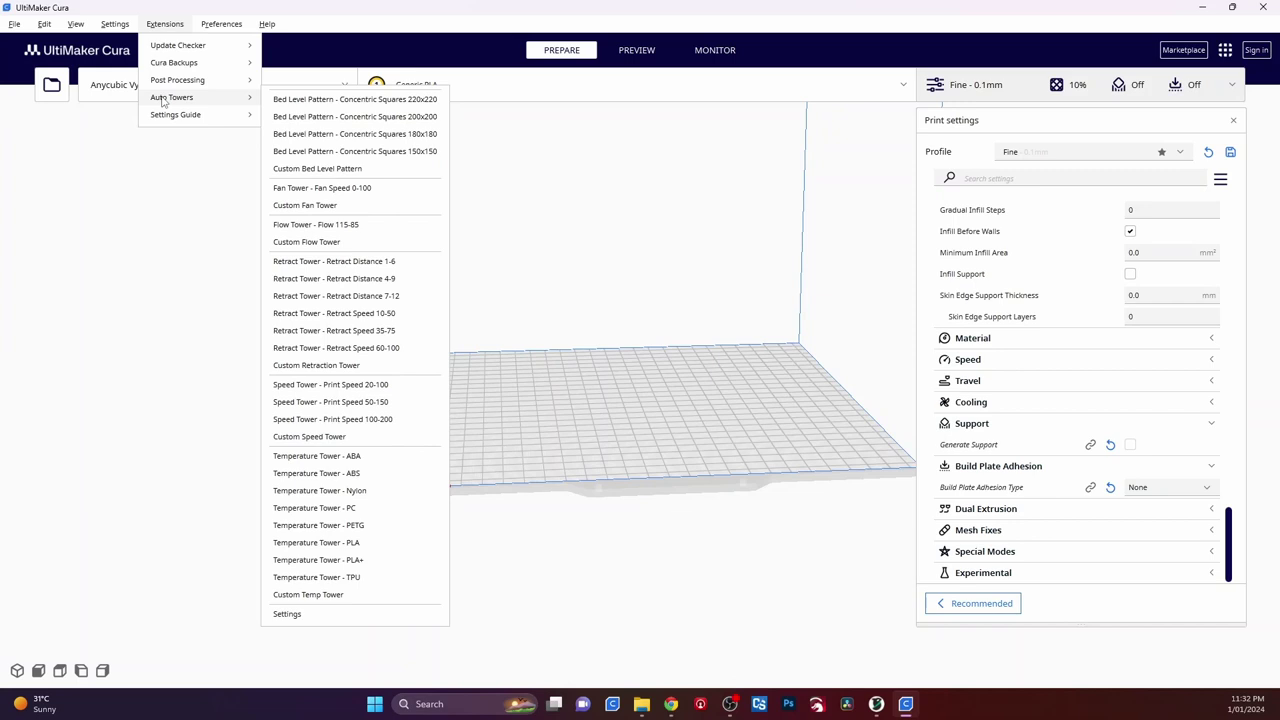
pyautogui.click(338, 543)
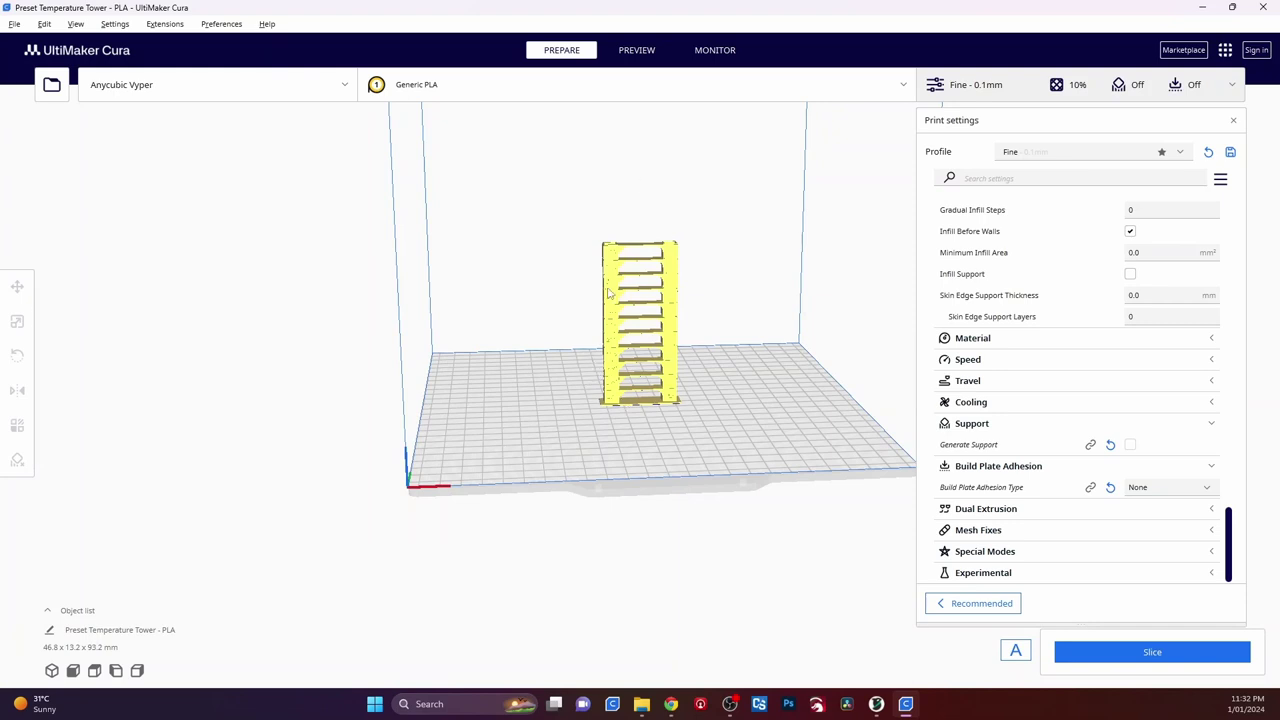
# Drag the tower across the build plate to roughly X 8.9, Y -74.1 mm.
pyautogui.scroll(5, 629, 429)
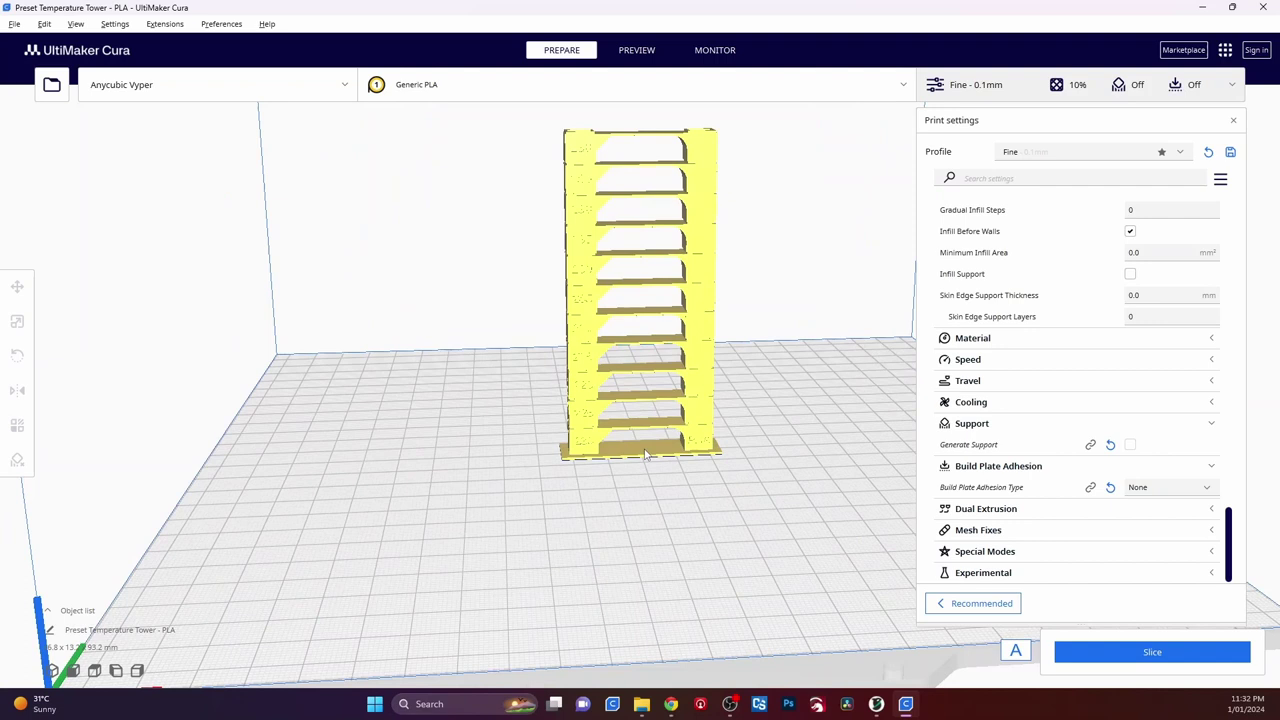
pyautogui.scroll(4, 645, 455)
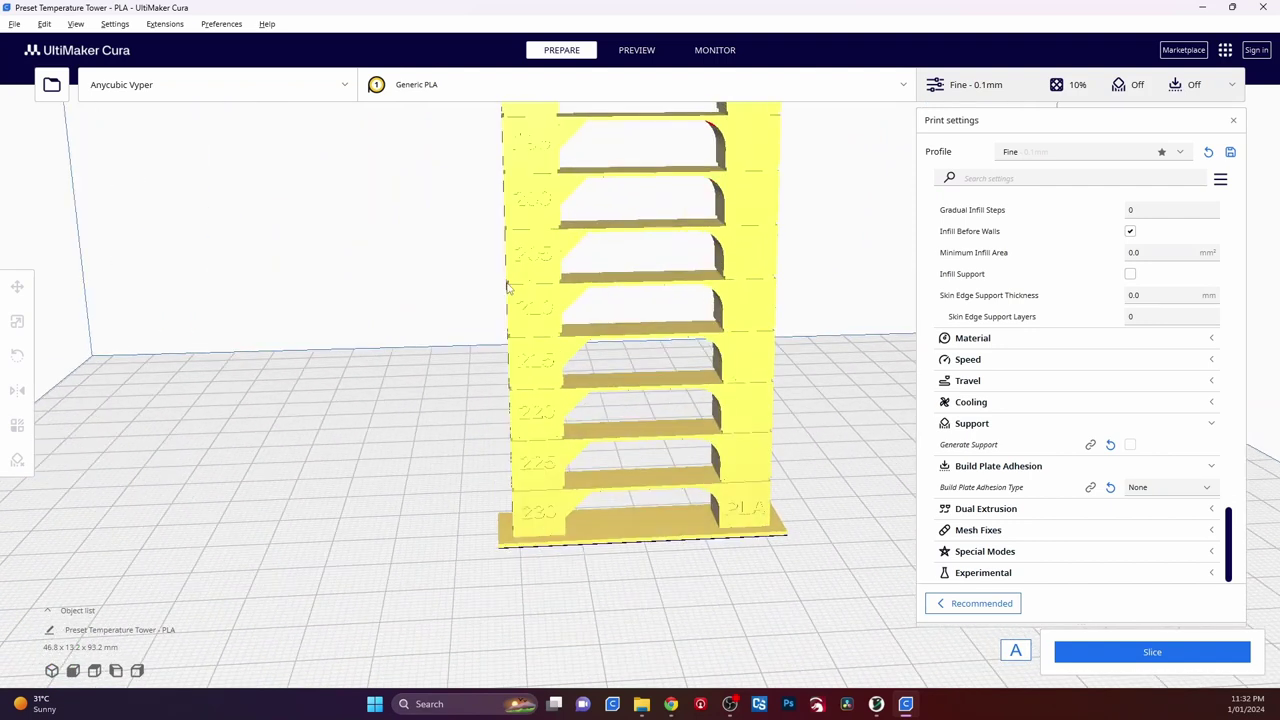
pyautogui.click(526, 254)
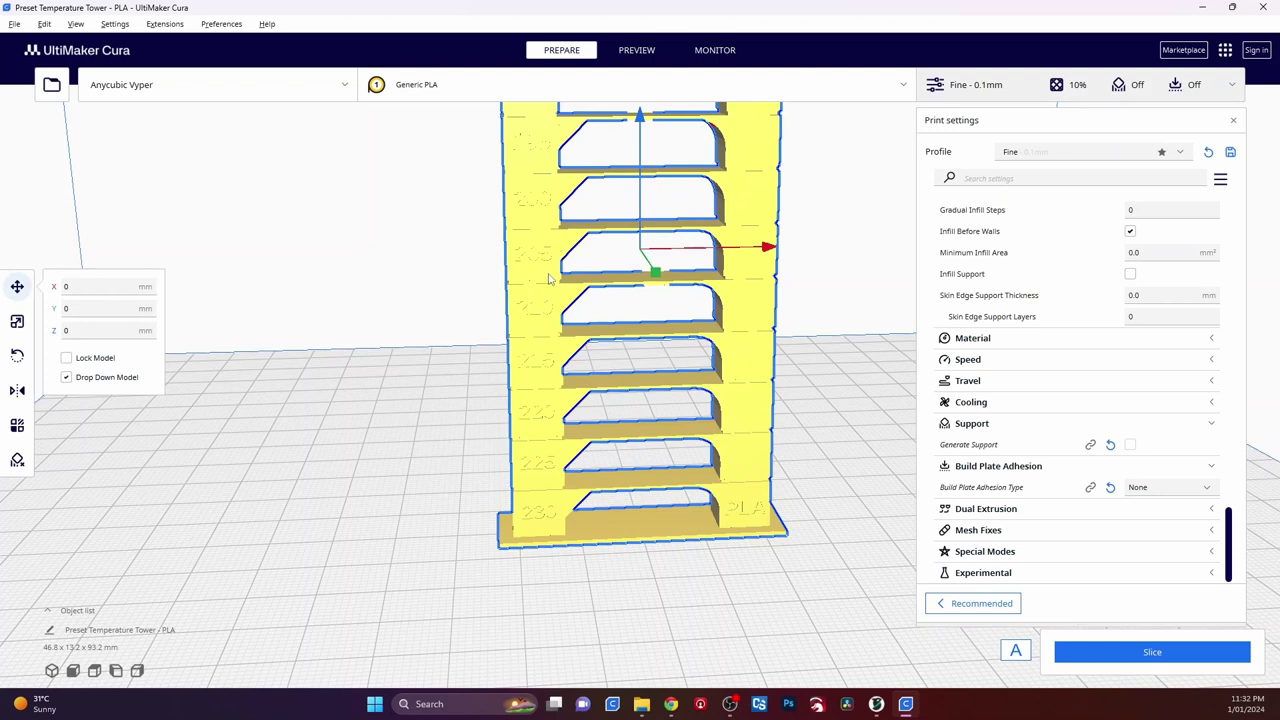
pyautogui.moveTo(548, 279); pyautogui.dragTo(530, 467, button='middle')
pyautogui.moveTo(498, 352); pyautogui.dragTo(527, 367)
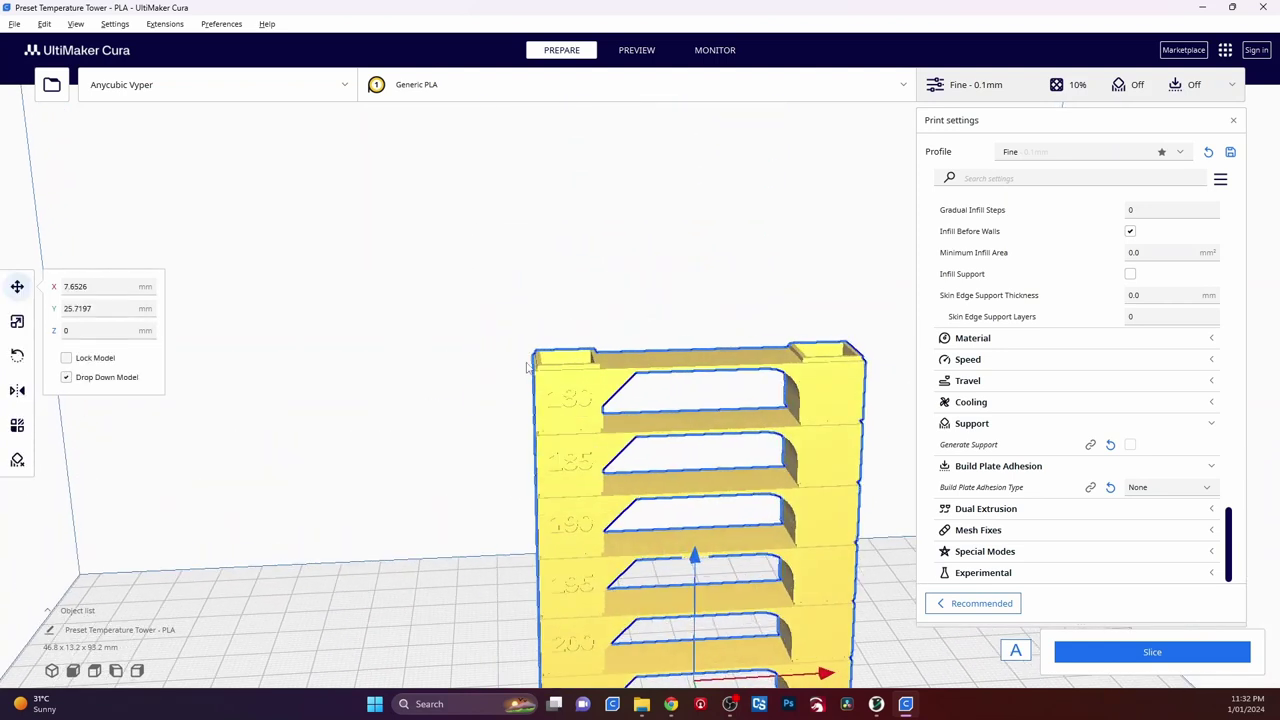
pyautogui.moveTo(570, 421); pyautogui.dragTo(560, 352)
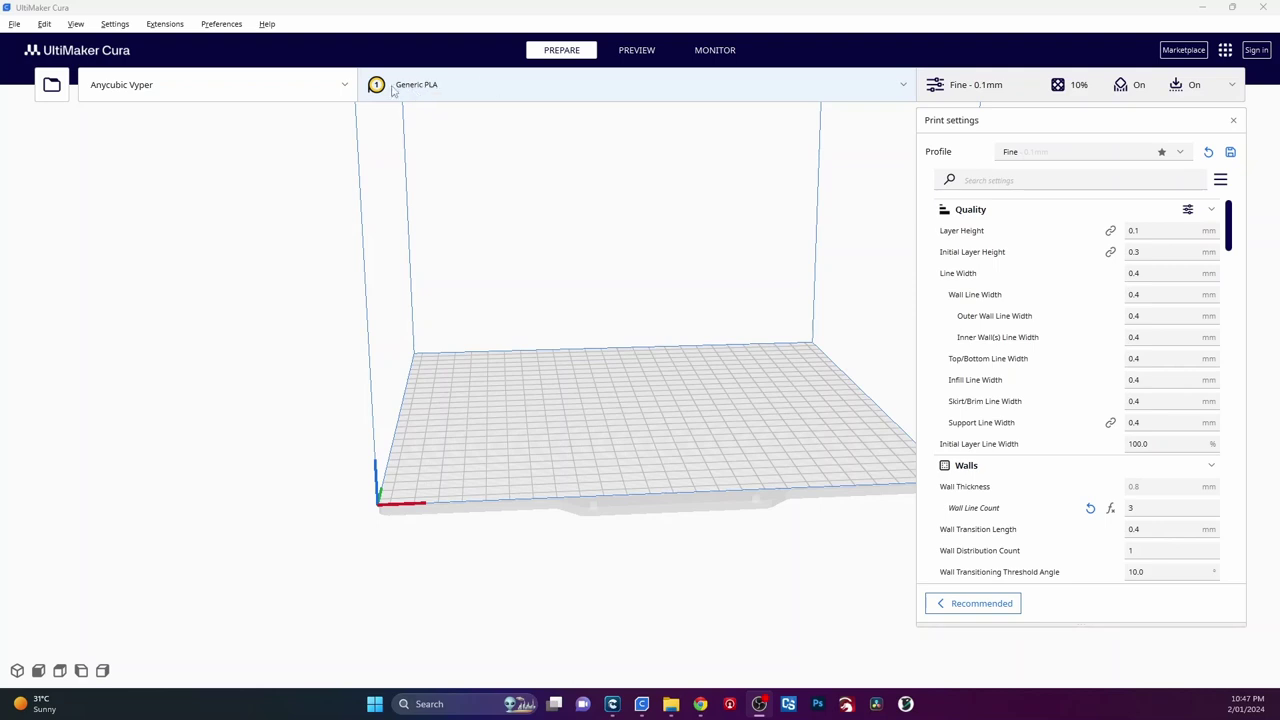
# Open Manage Materials from the extruder's material dropdown, showing Generic PLA's details.
pyautogui.click(904, 90)
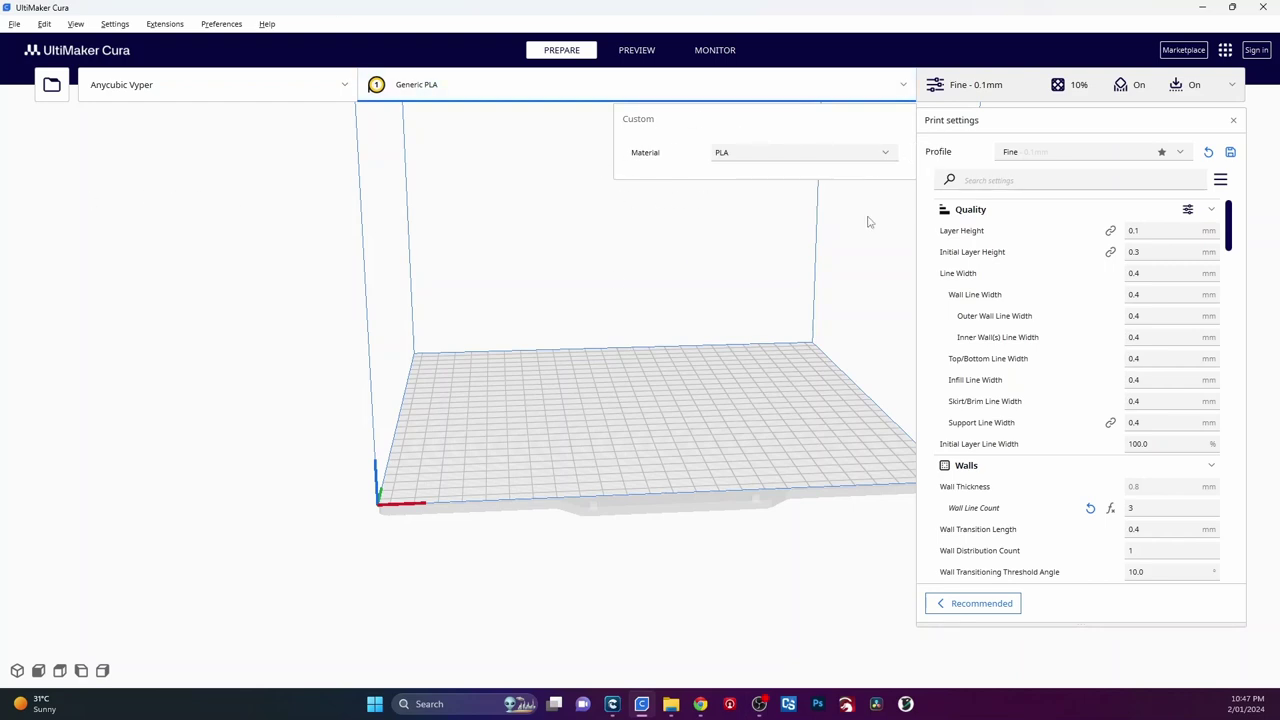
pyautogui.click(886, 158)
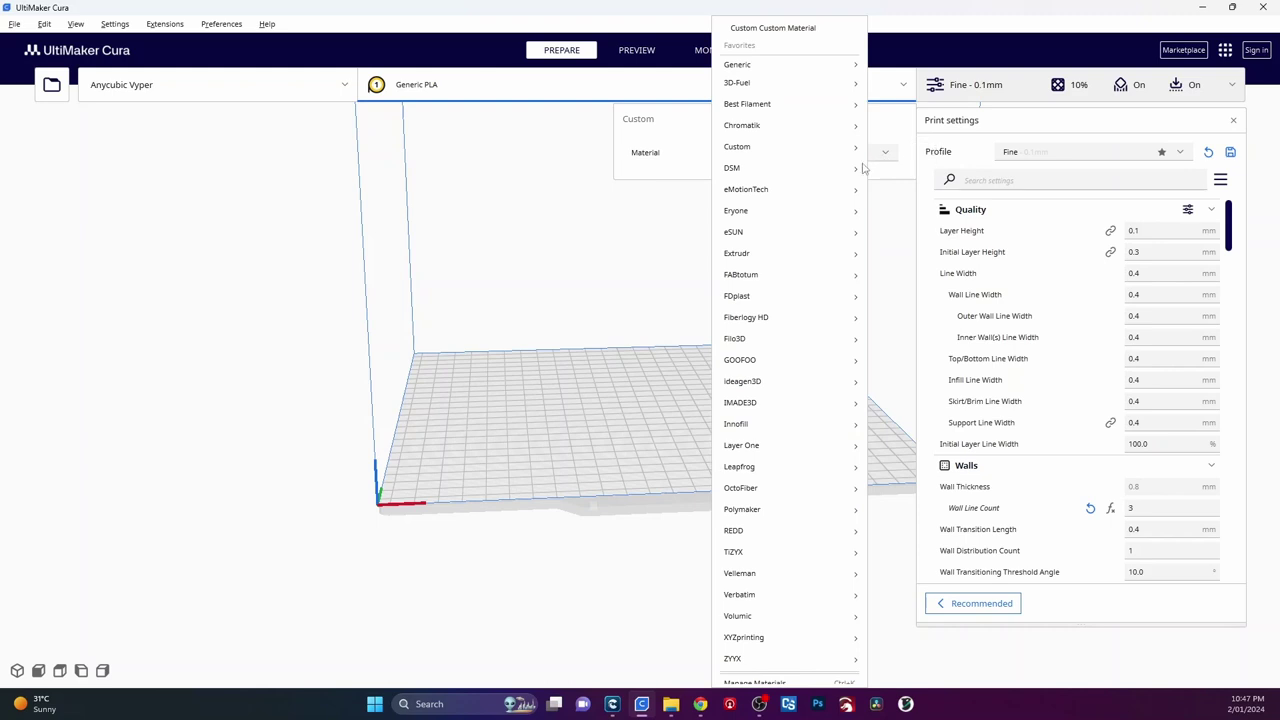
pyautogui.scroll(-1, 772, 592)
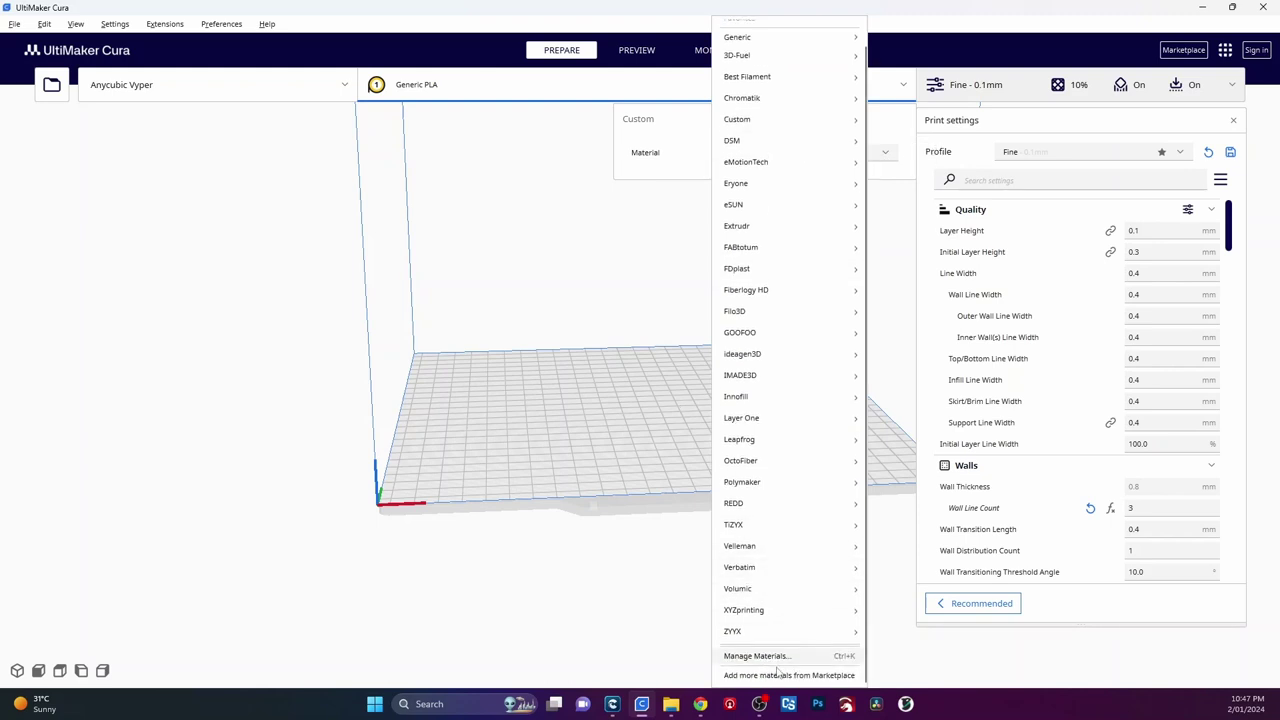
pyautogui.click(745, 656)
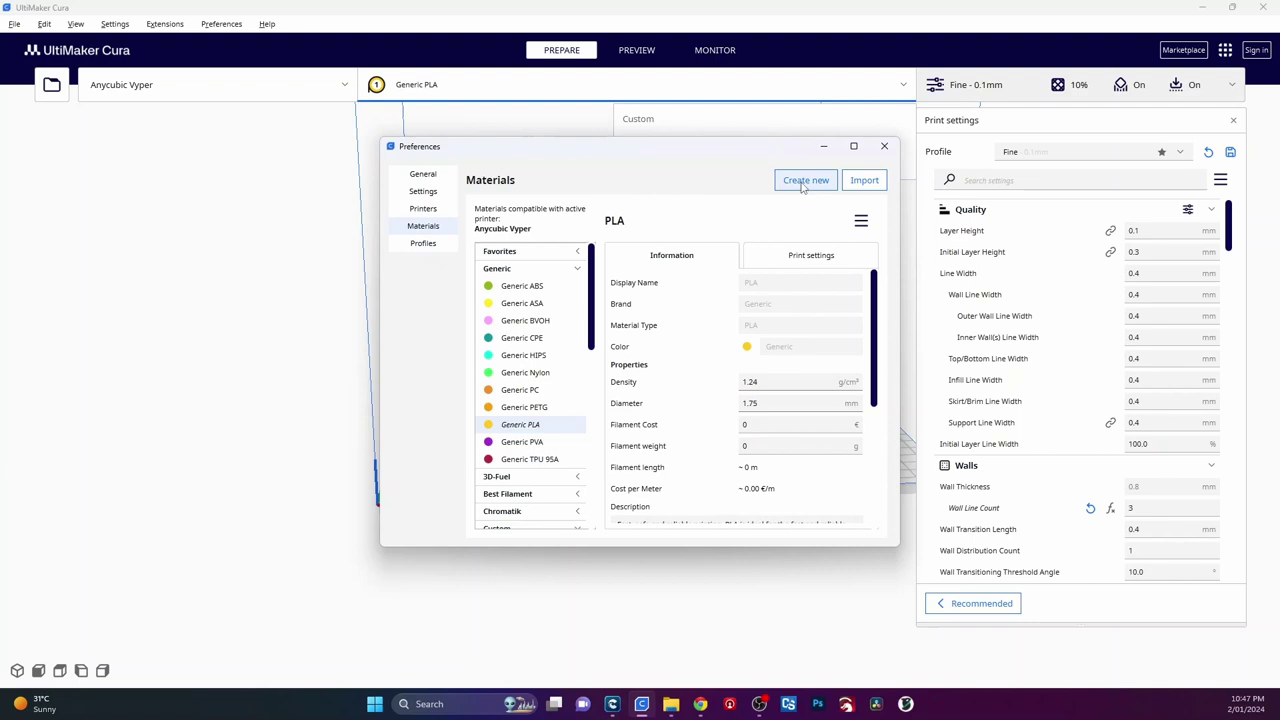
# Create a new PLA 'Custom Material' and keep the current profile changes.
pyautogui.click(802, 181)
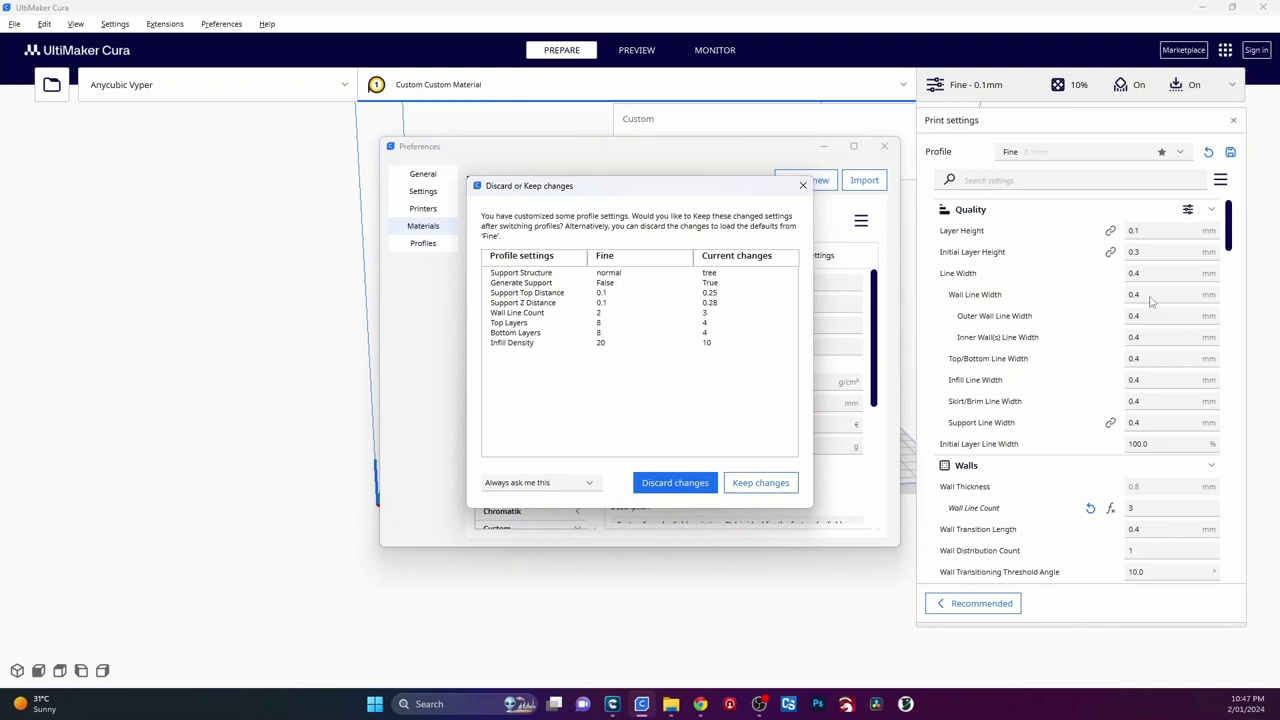
pyautogui.click(757, 486)
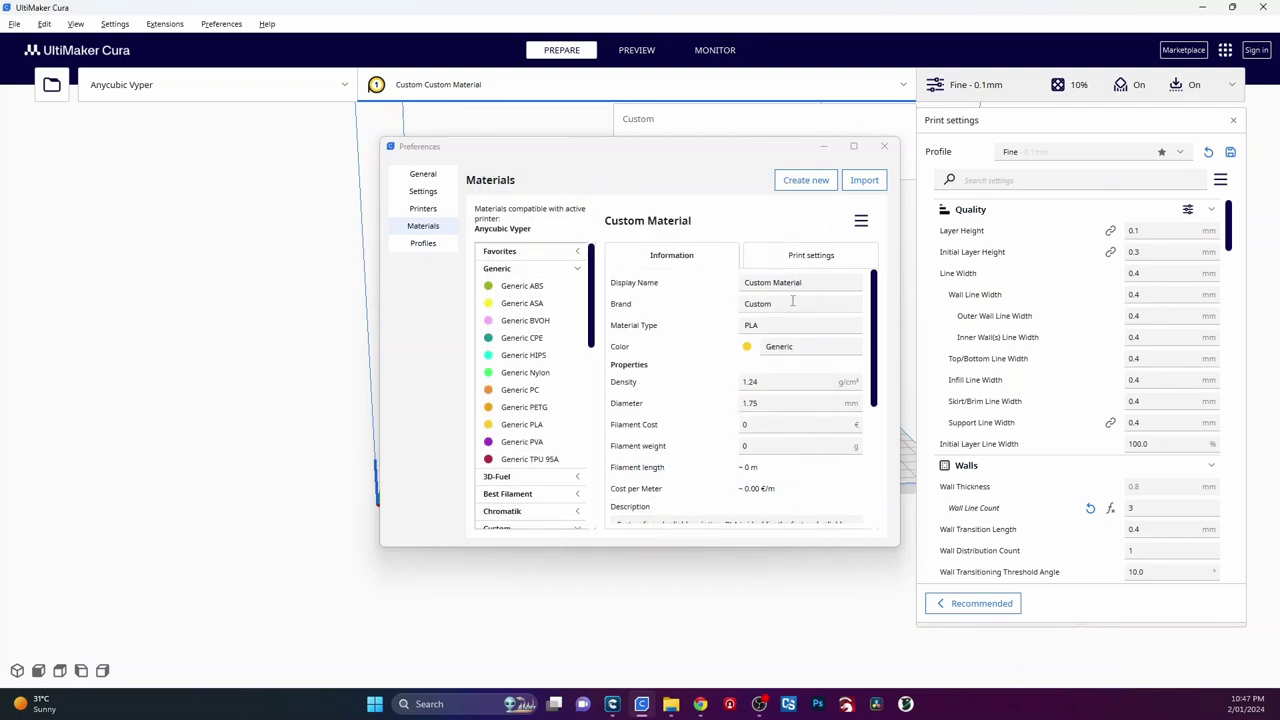
# Replace the display name with the user's name followed by 'PLA Matte'.
pyautogui.moveTo(810, 283); pyautogui.dragTo(723, 290)
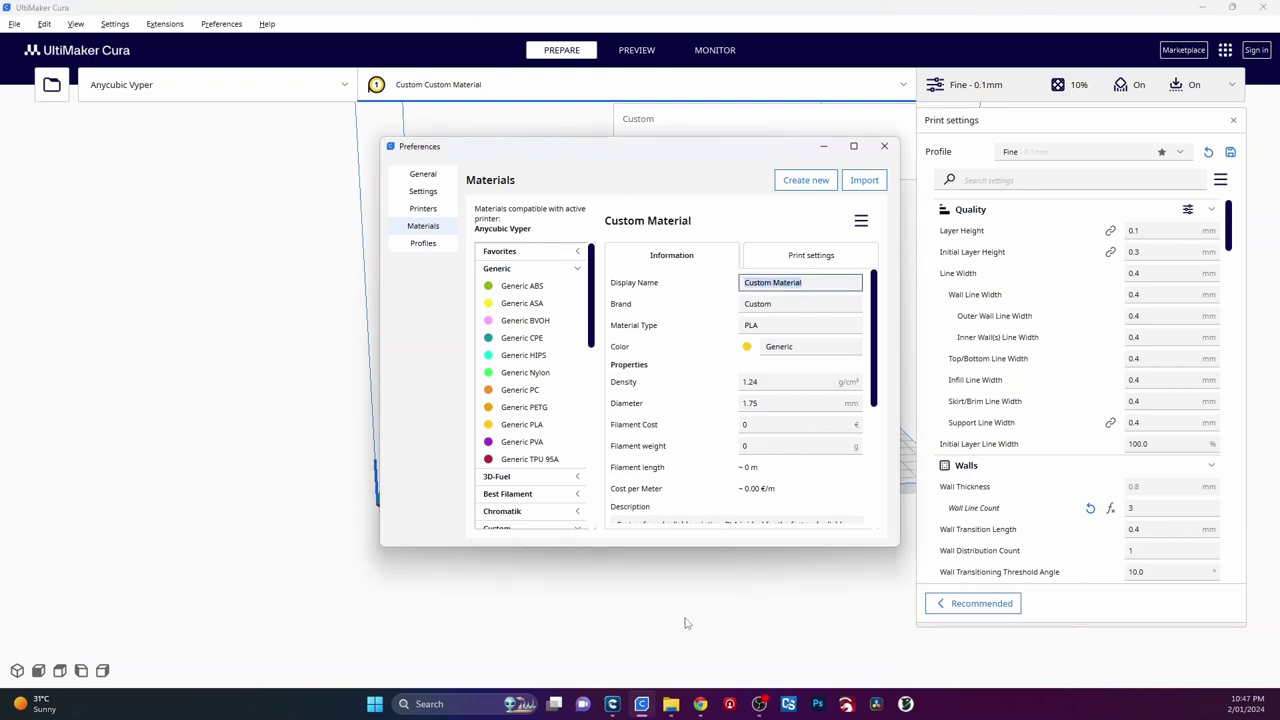
pyautogui.write('Garys PLA Matte')
pyautogui.click(807, 283)
pyautogui.press('Return')
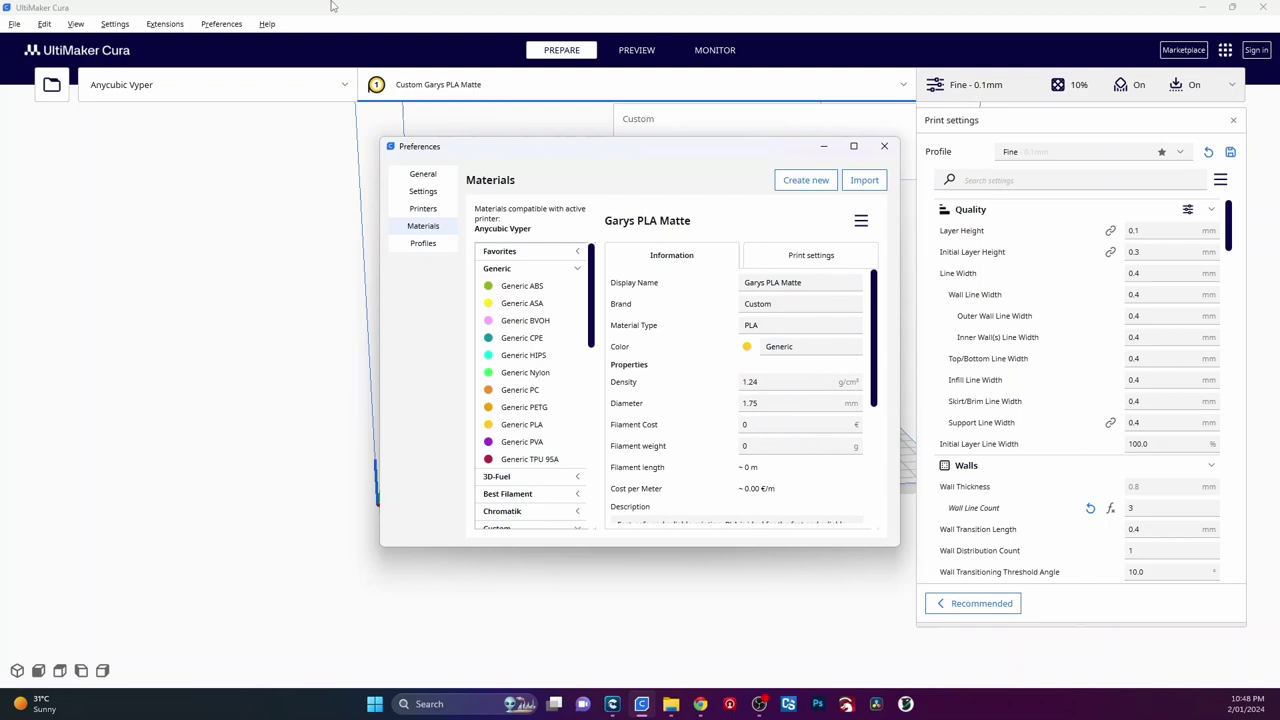
# Set the material's Default Printing Temperature to 215 °C and close Preferences.
pyautogui.click(816, 259)
pyautogui.click(772, 286)
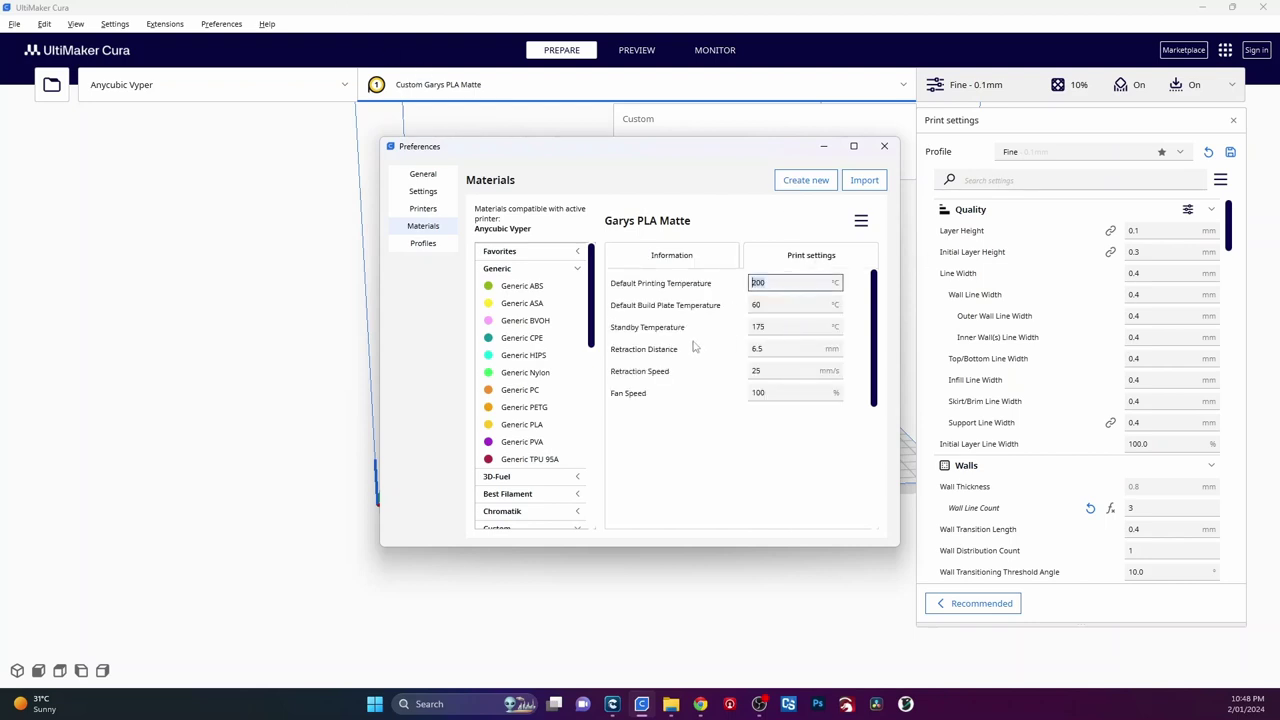
pyautogui.write('215')
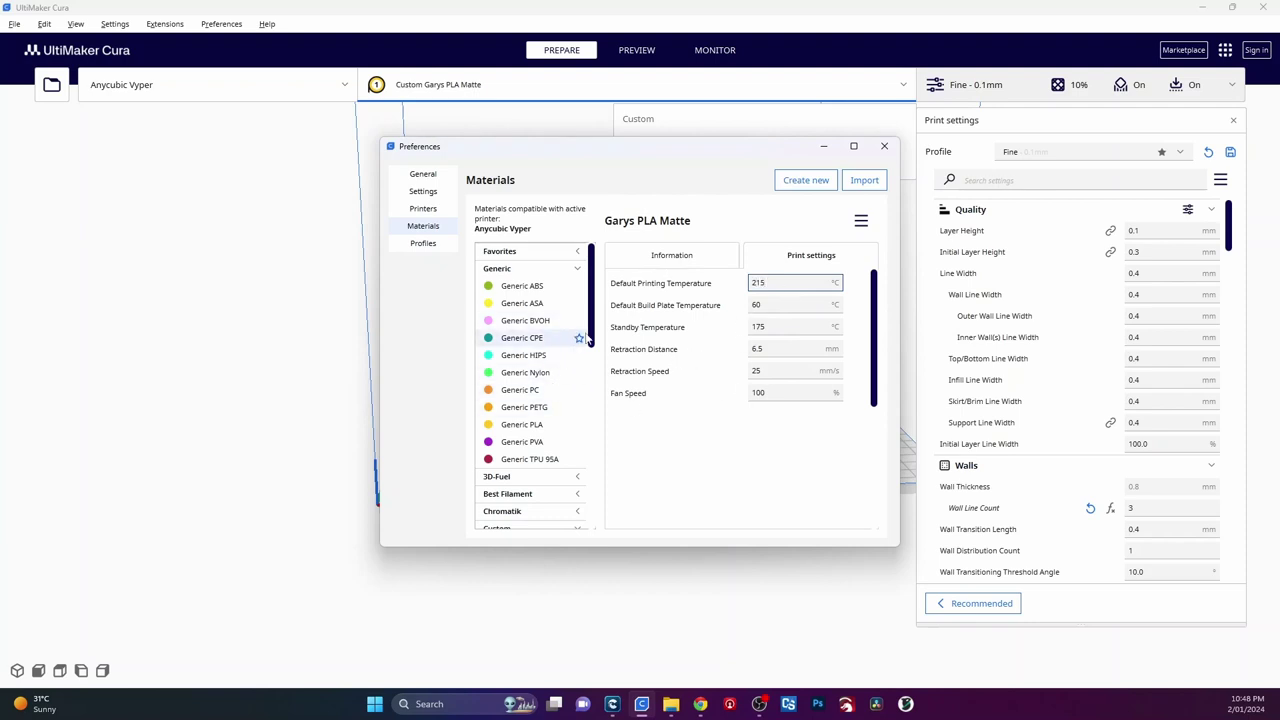
pyautogui.moveTo(591, 340); pyautogui.dragTo(600, 387)
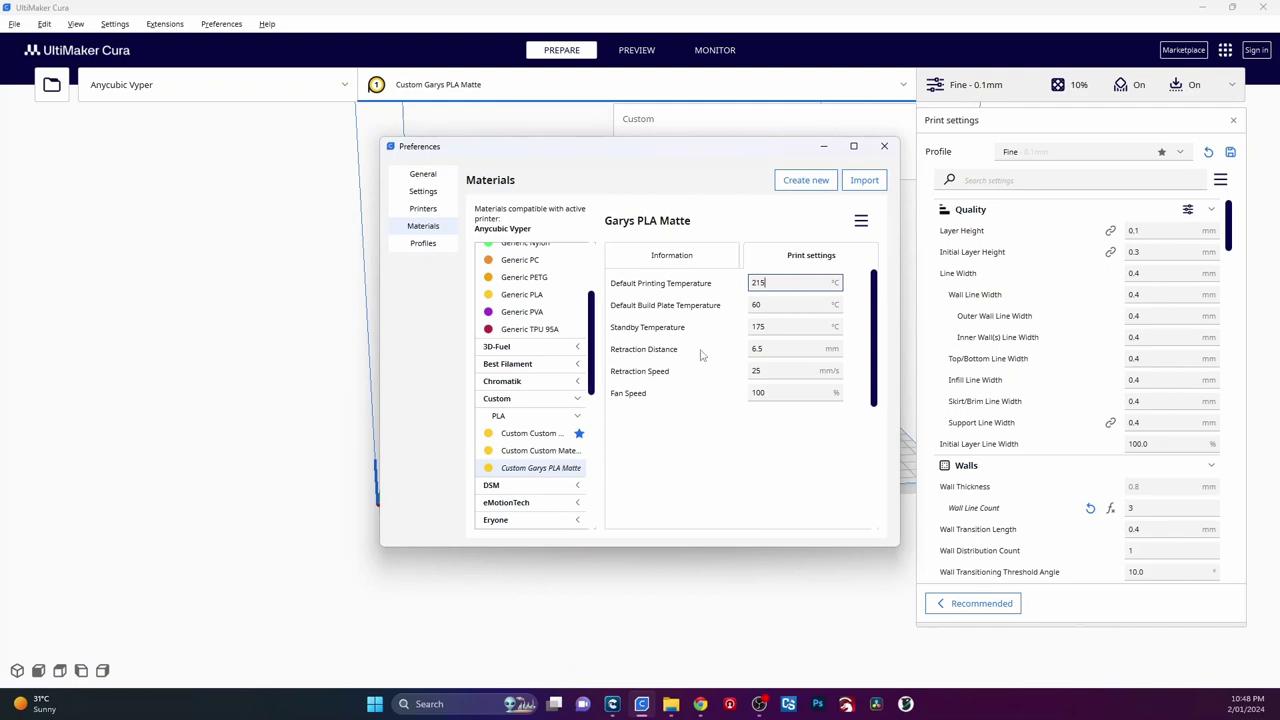
pyautogui.click(884, 146)
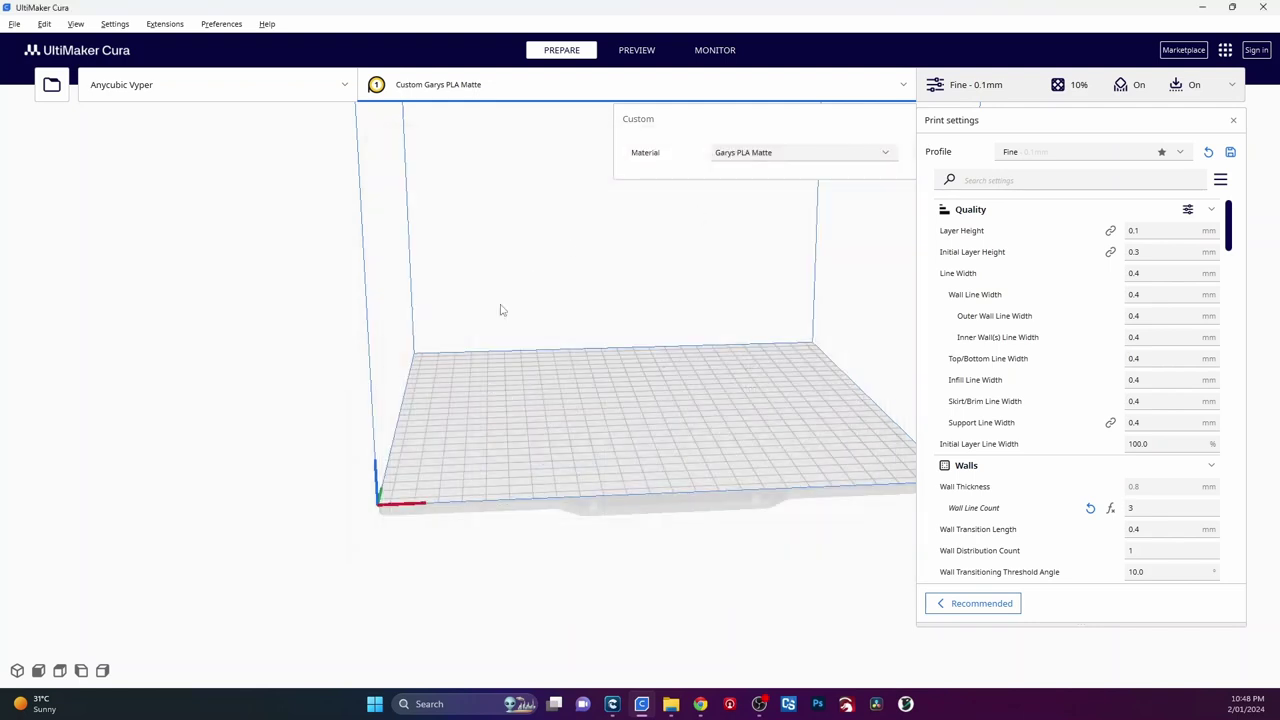
# Choose the custom PLA Matte material under Custom > PLA, keeping profile changes.
pyautogui.click(905, 85)
pyautogui.click(766, 151)
pyautogui.moveTo(762, 152)
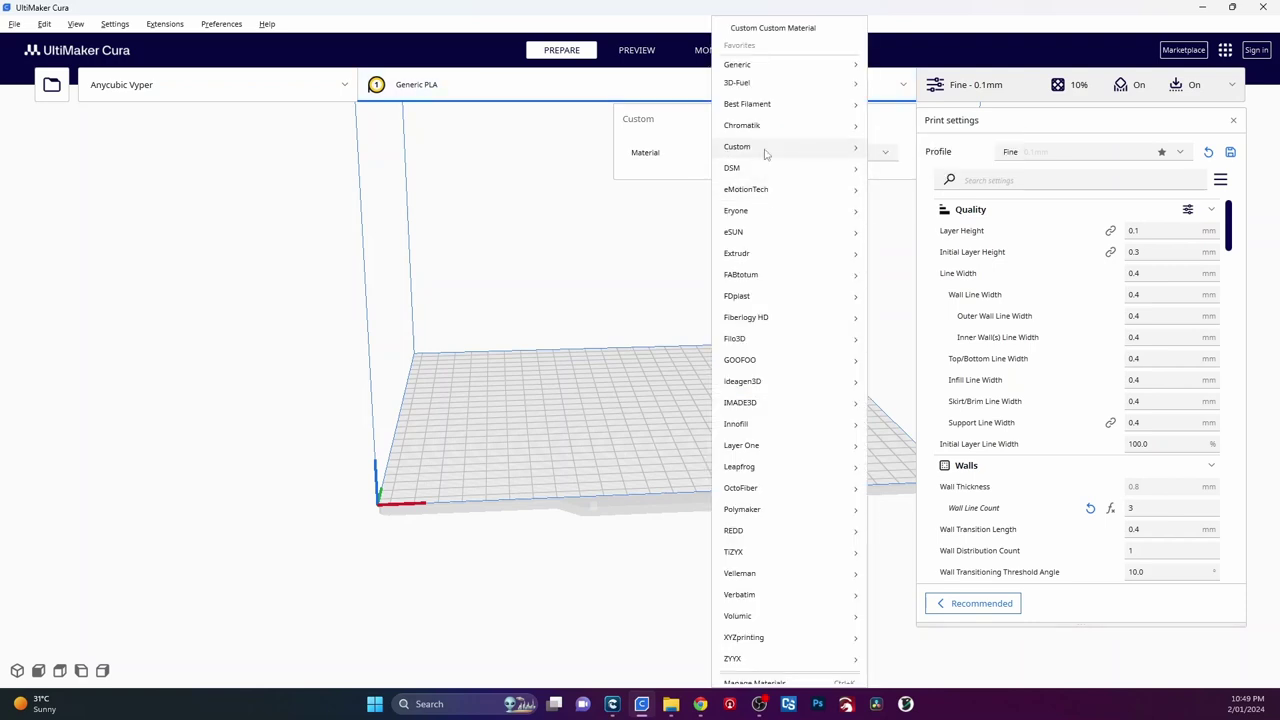
pyautogui.moveTo(828, 154)
pyautogui.moveTo(893, 153)
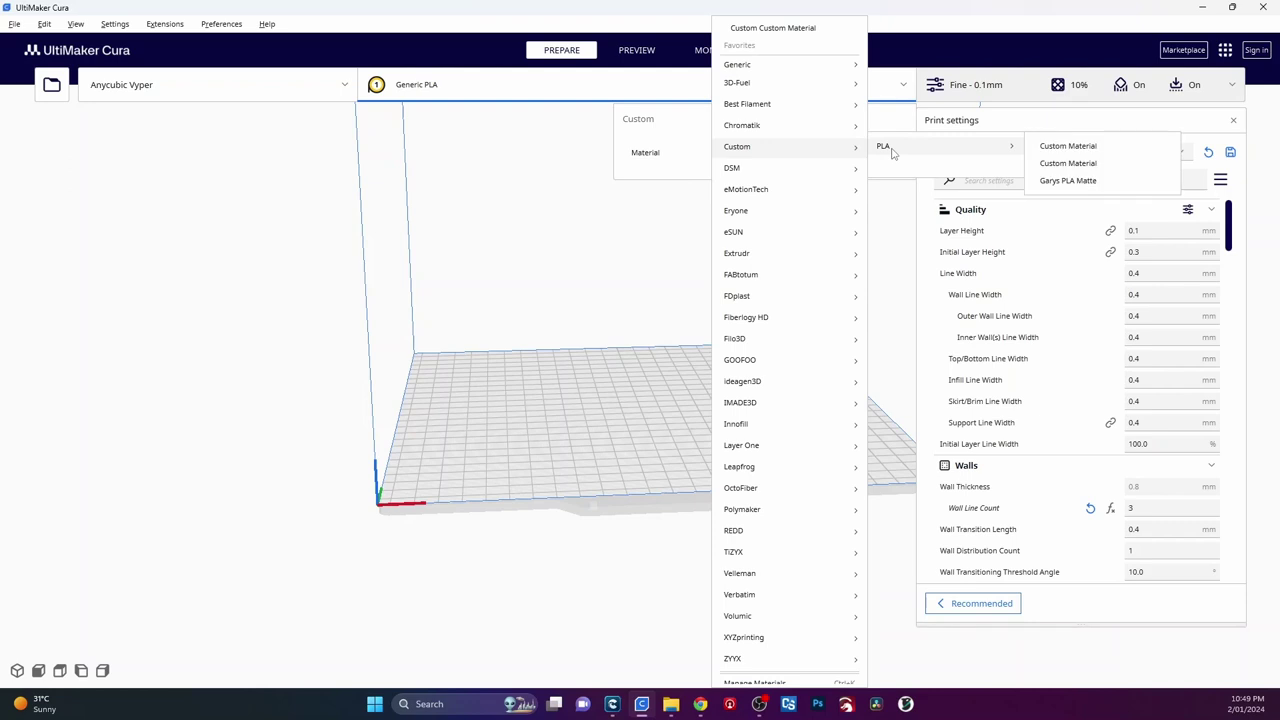
pyautogui.click(1060, 181)
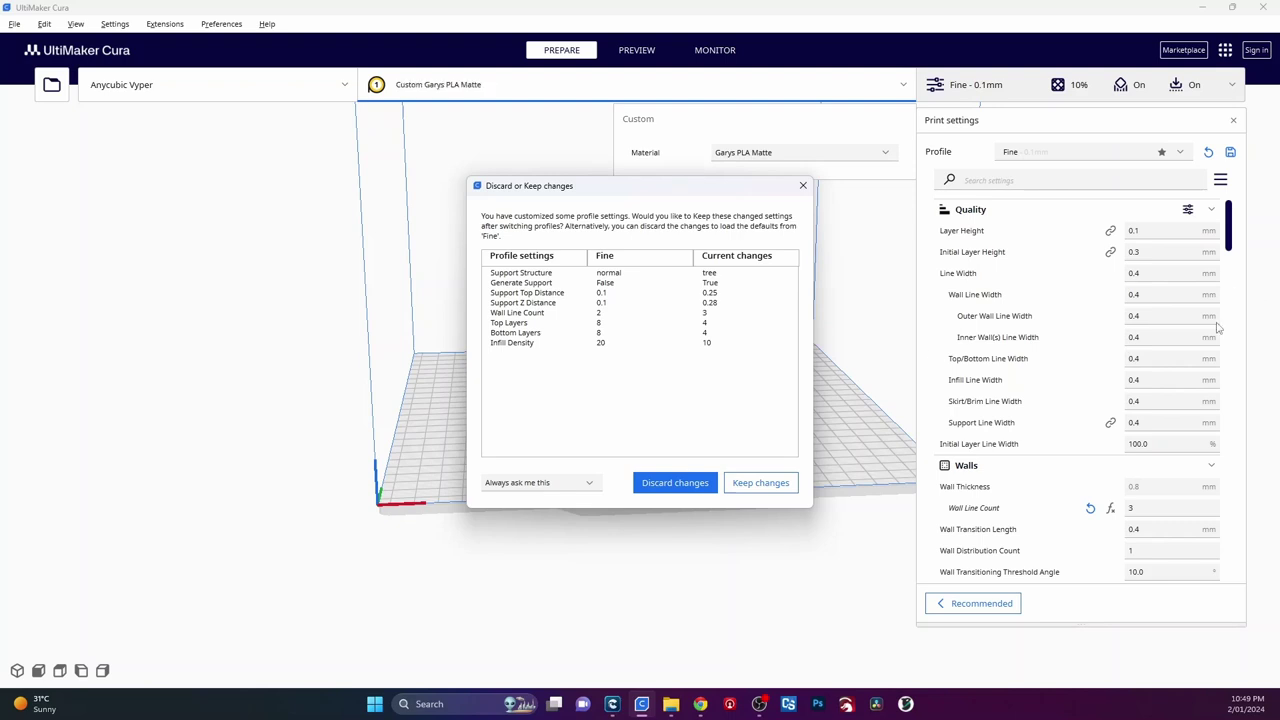
pyautogui.click(773, 483)
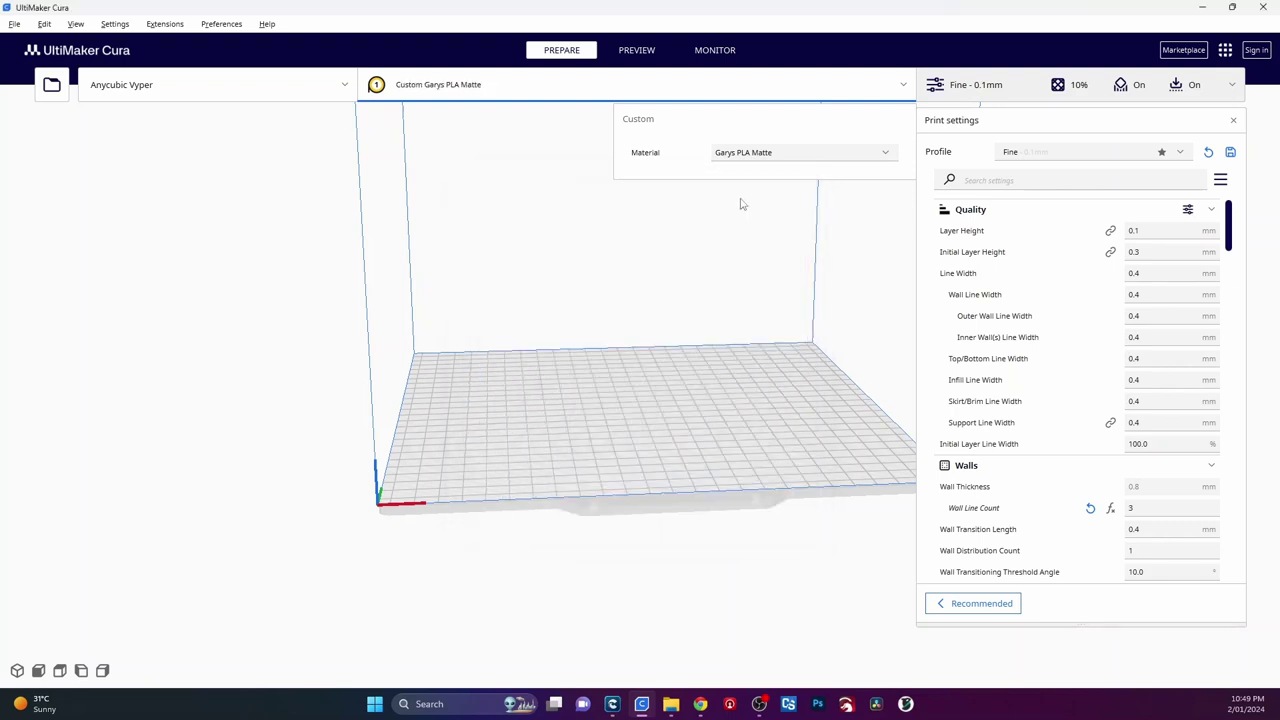